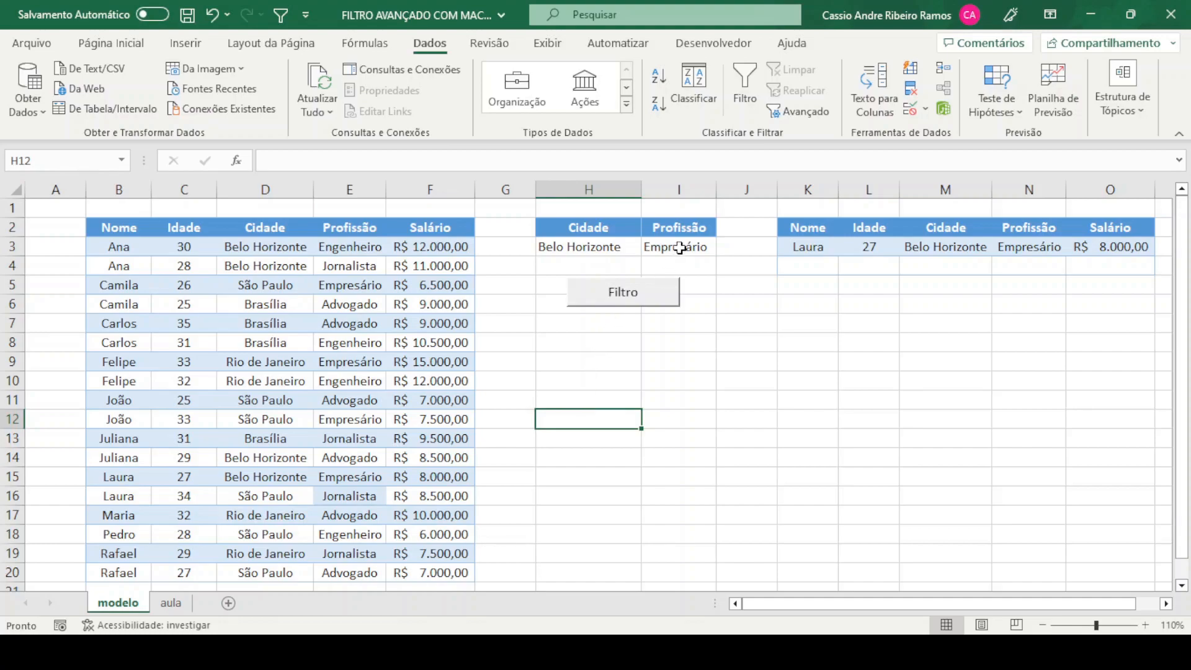
Set the Profissão criterion to Advogado on the modelo sheet and run the Filtro macro
left_click_drag(605, 227, 690, 250)
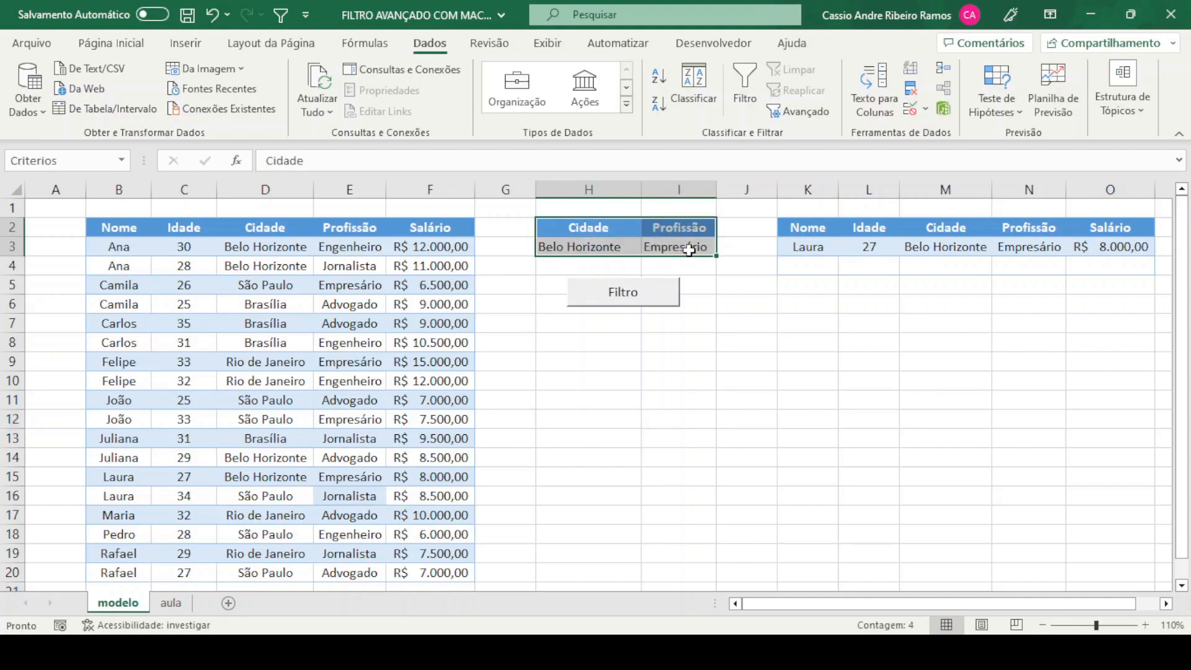
left_click(673, 380)
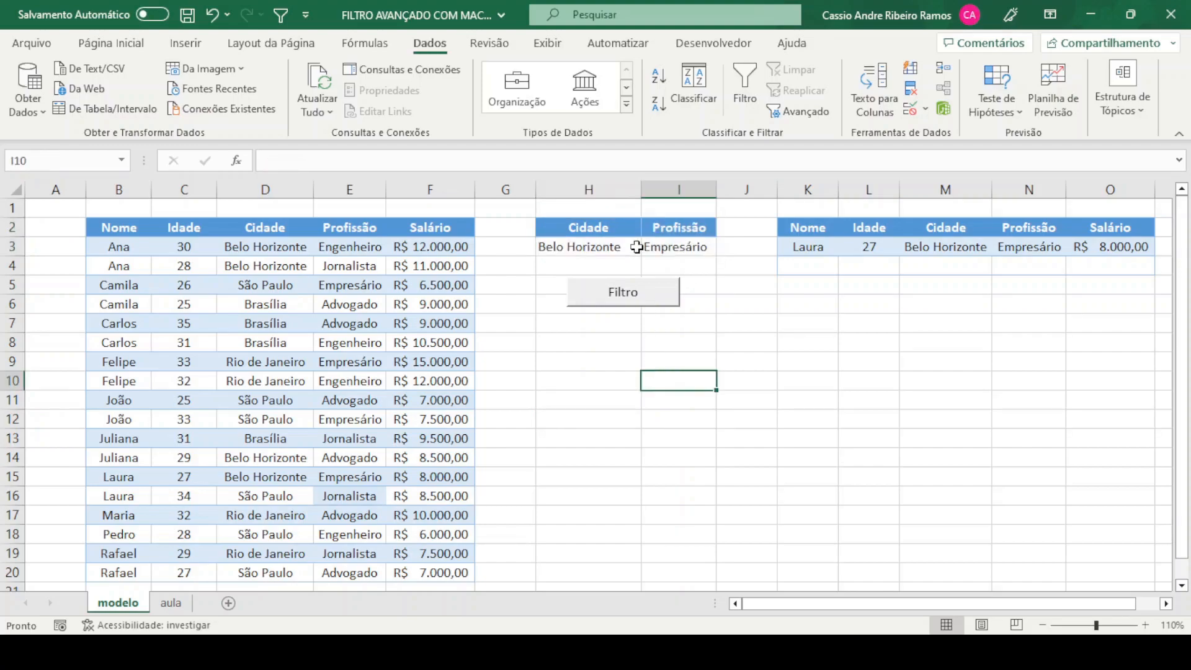
left_click(633, 246)
left_click(699, 246)
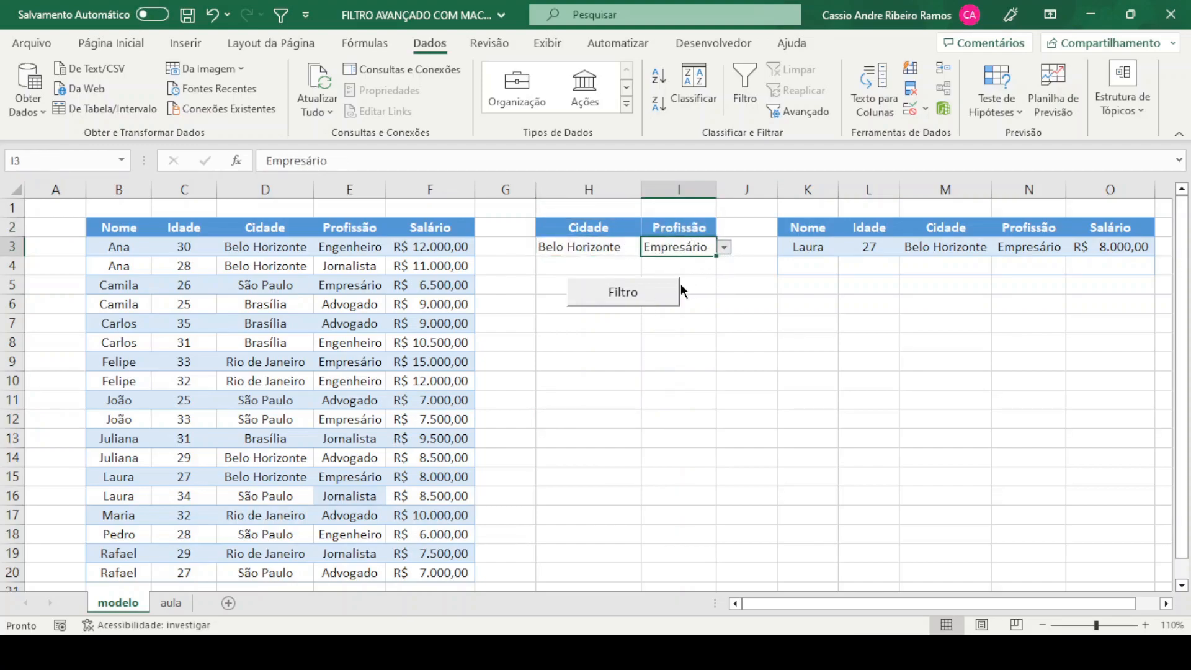
left_click(643, 266)
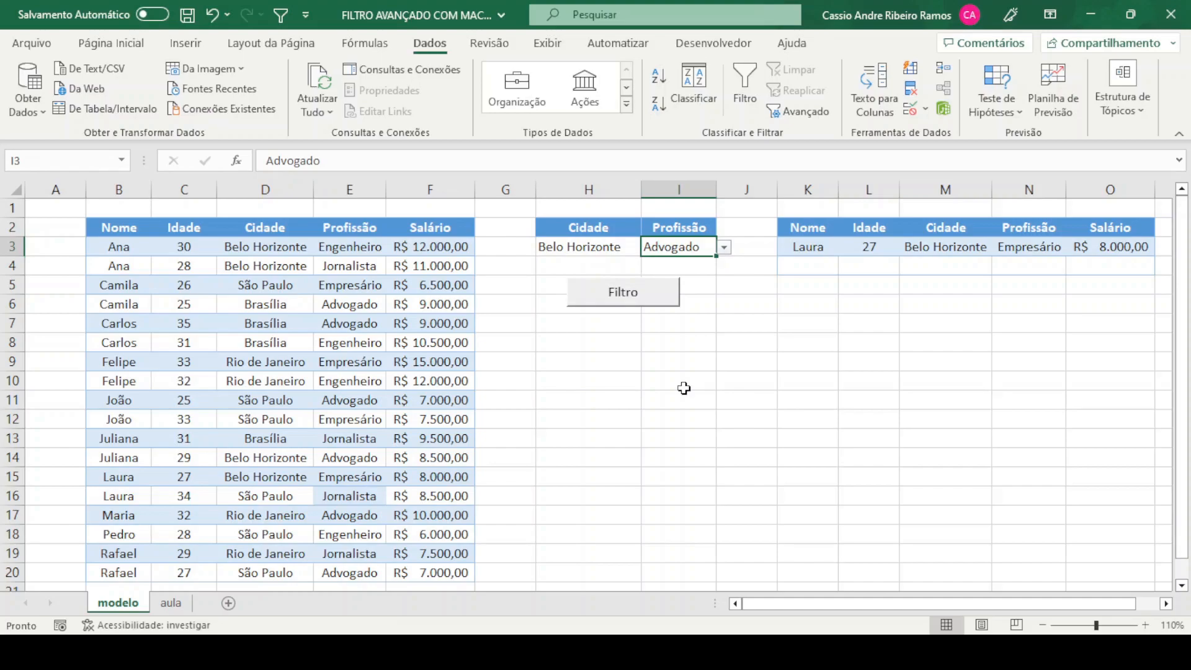
left_click(621, 304)
left_click(752, 321)
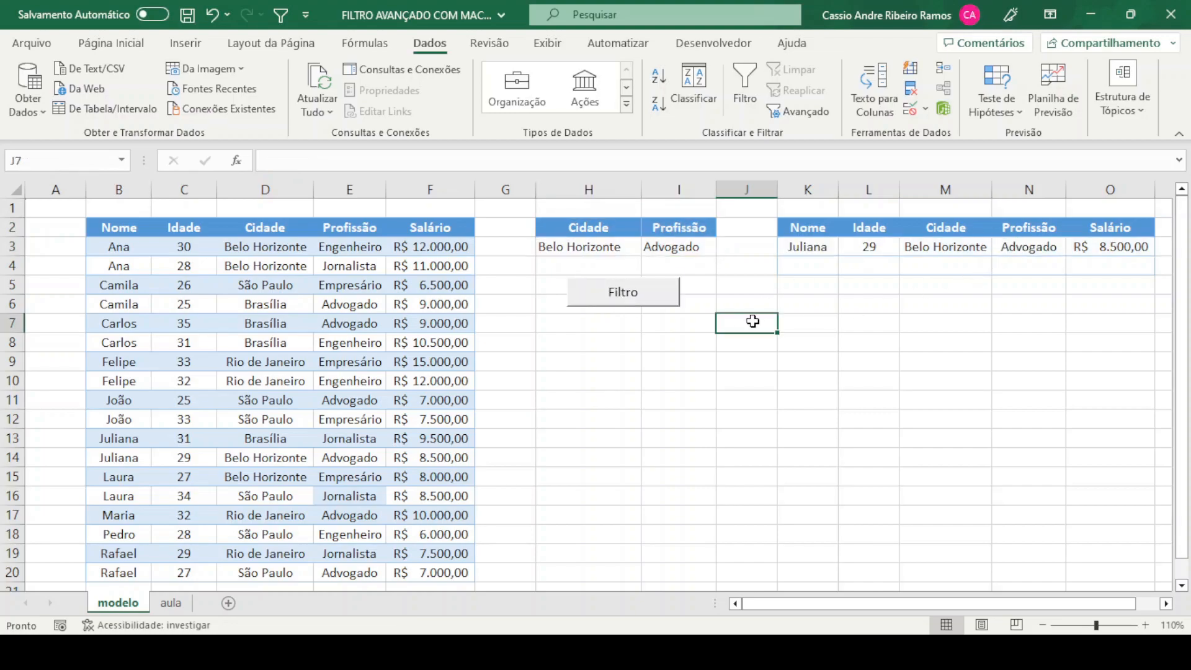
Set the criteria to Cidade São Paulo and Profissão Engenheiro, and run the Filtro macro
left_click(602, 251)
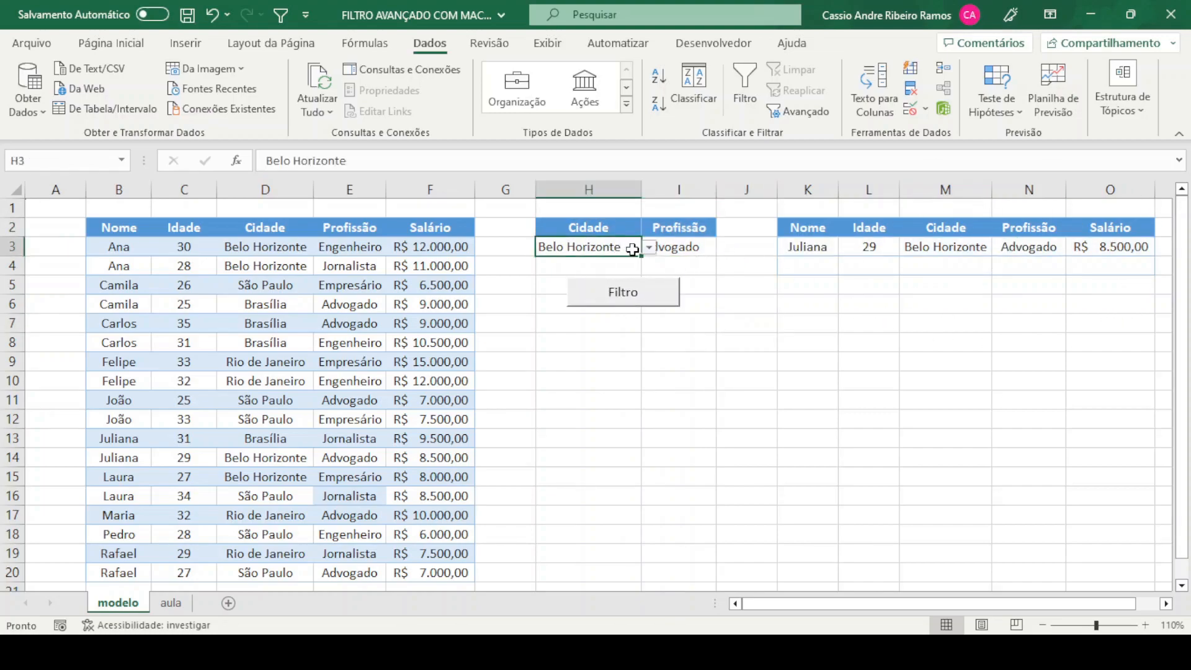
left_click(542, 271)
left_click(715, 244)
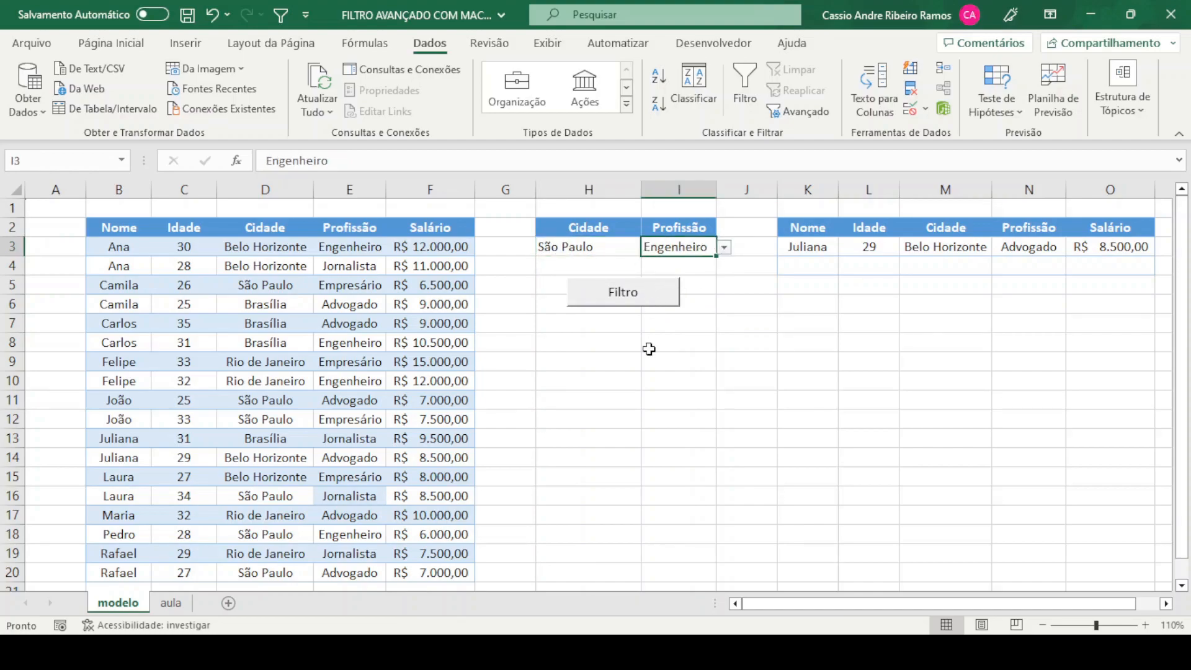
left_click(636, 307)
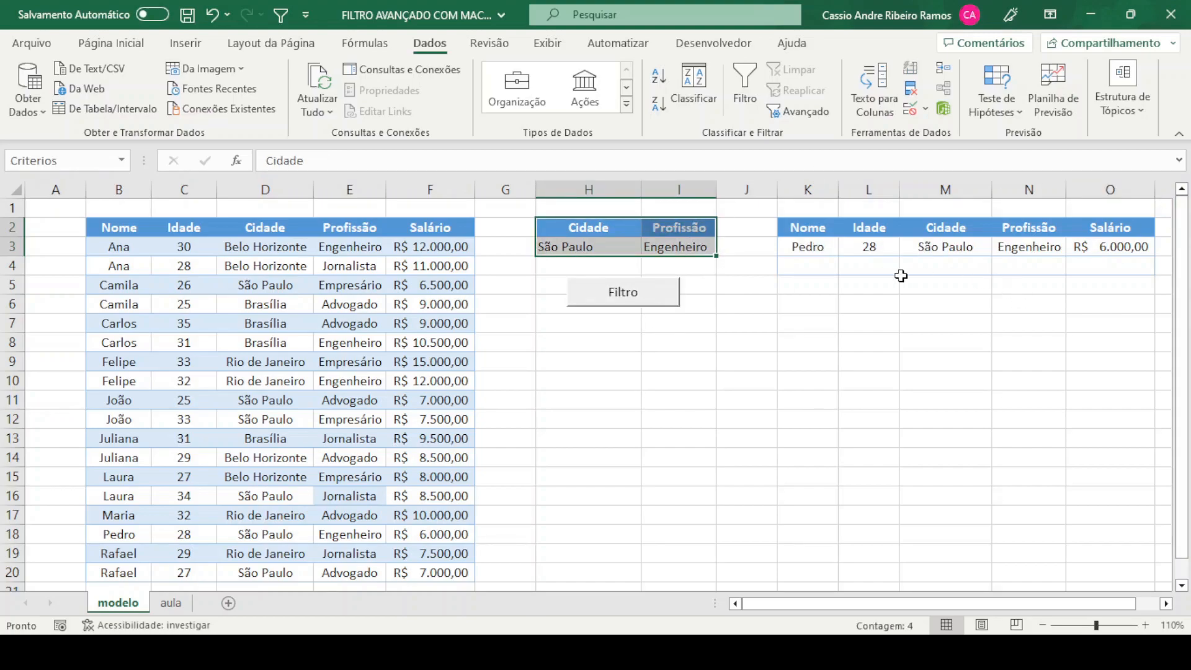
left_click(826, 329)
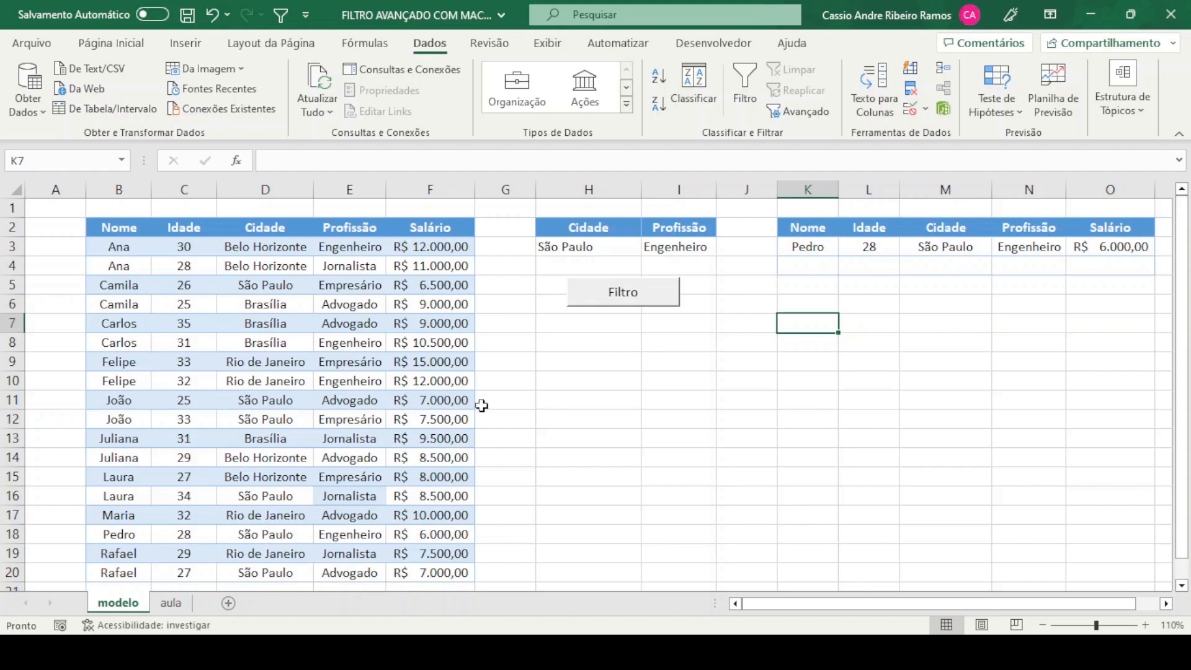
On the aula sheet, enter the criteria headers Cidade in H2 and Profissão in I2, and widen columns H and I
left_click(174, 605)
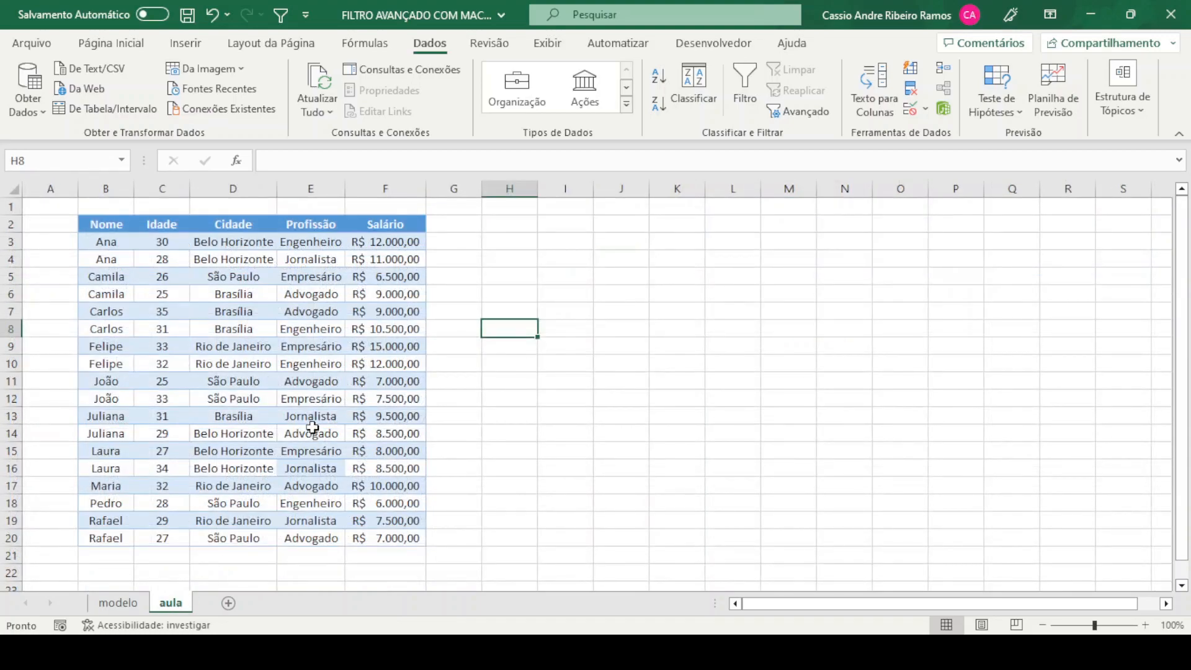
left_click(357, 342)
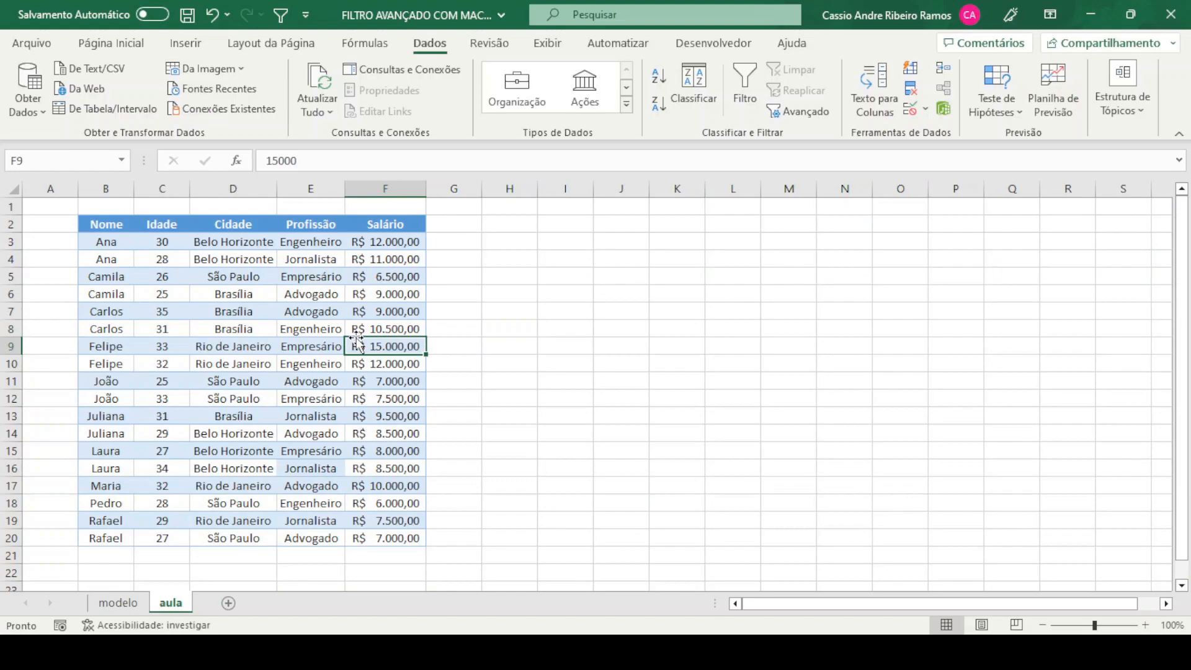
left_click(521, 224)
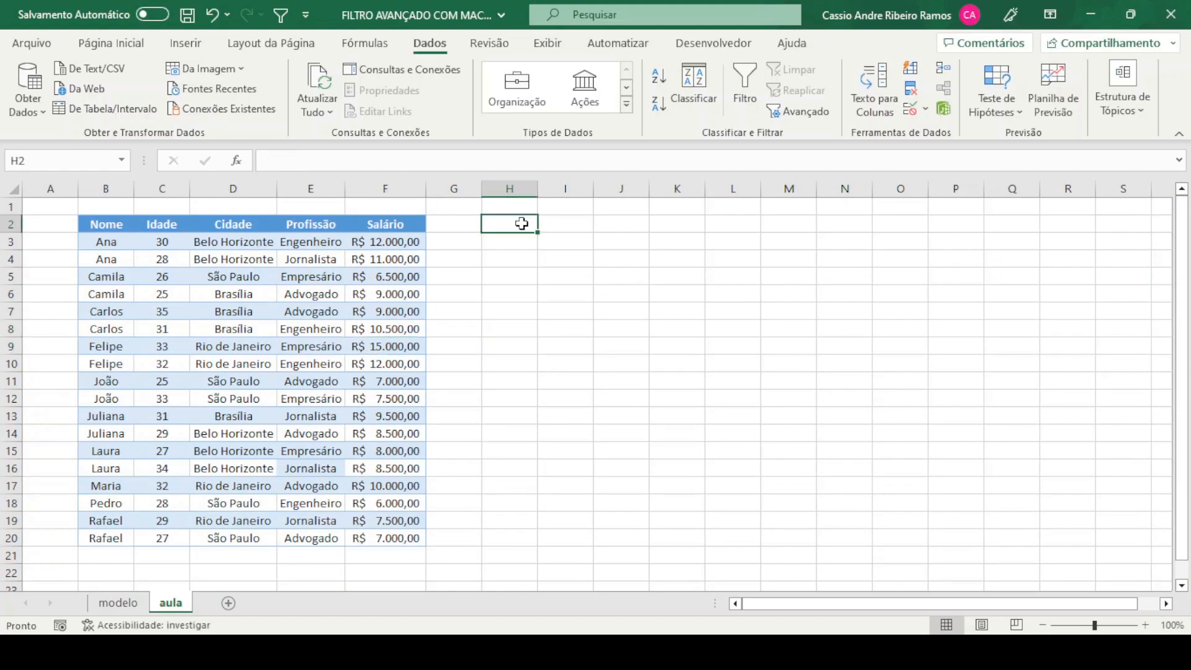
type("Cidade")
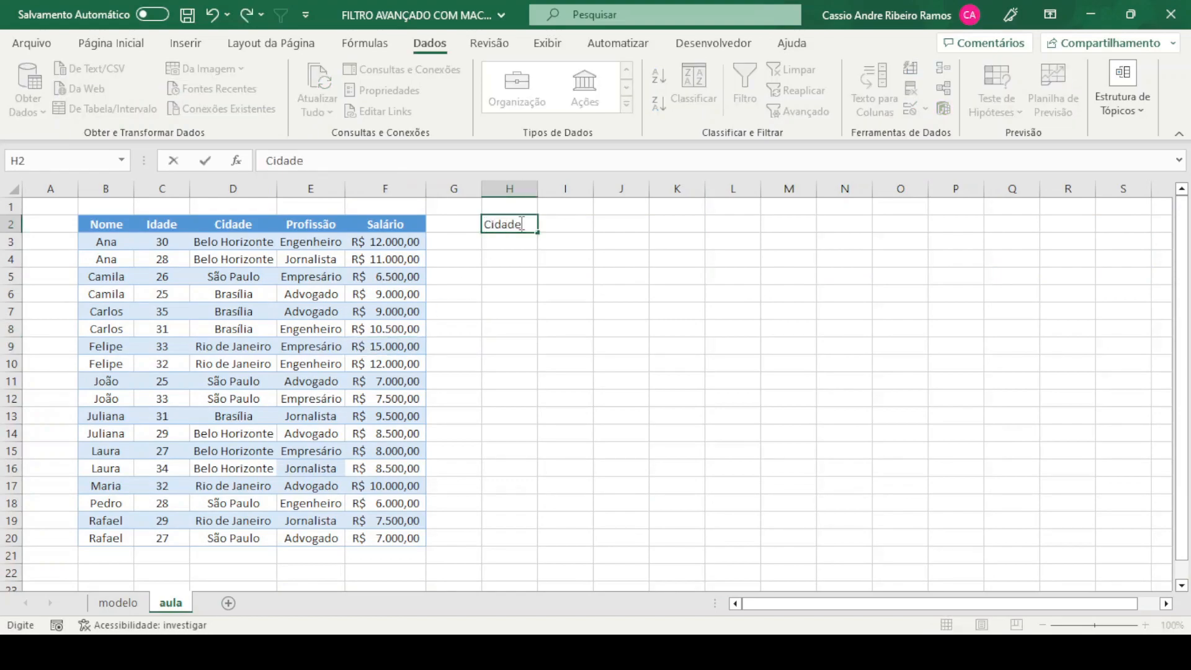
key("Tab")
type("Profissão")
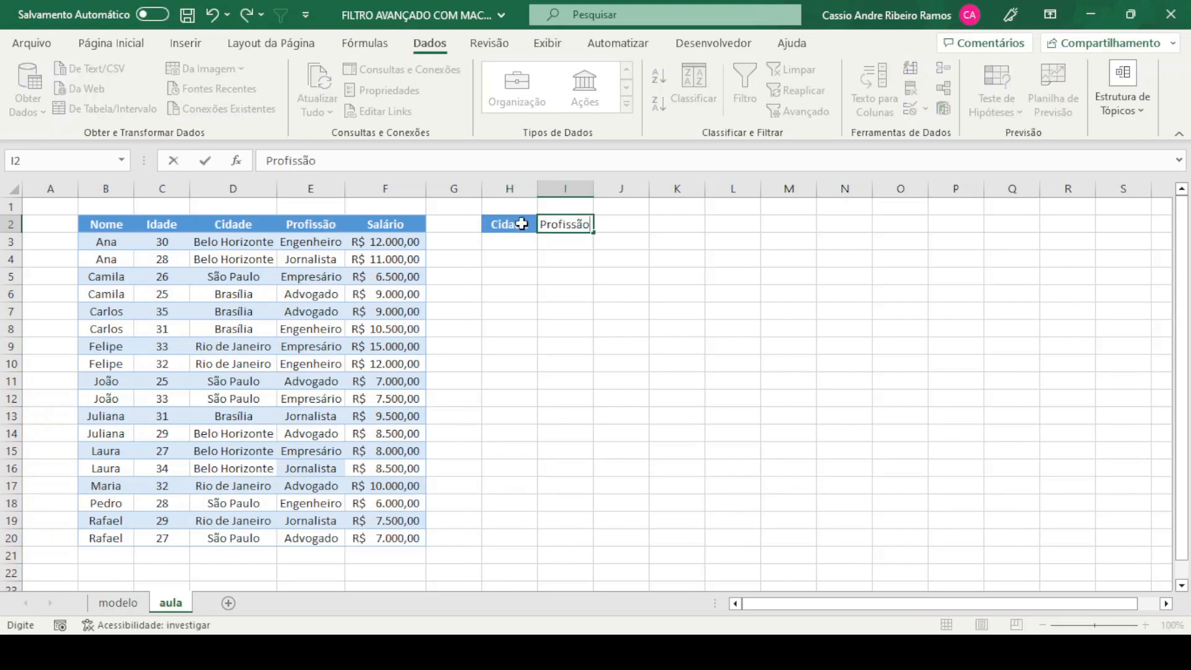
key("Return")
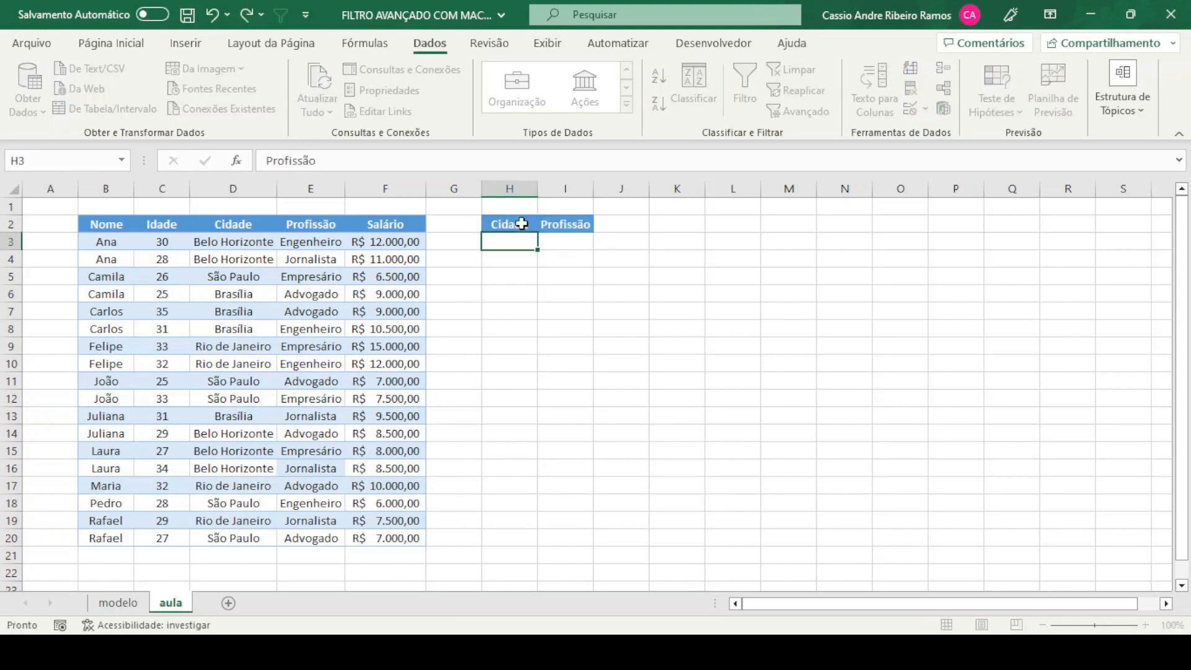
left_click(582, 309)
left_click_drag(537, 188, 640, 187)
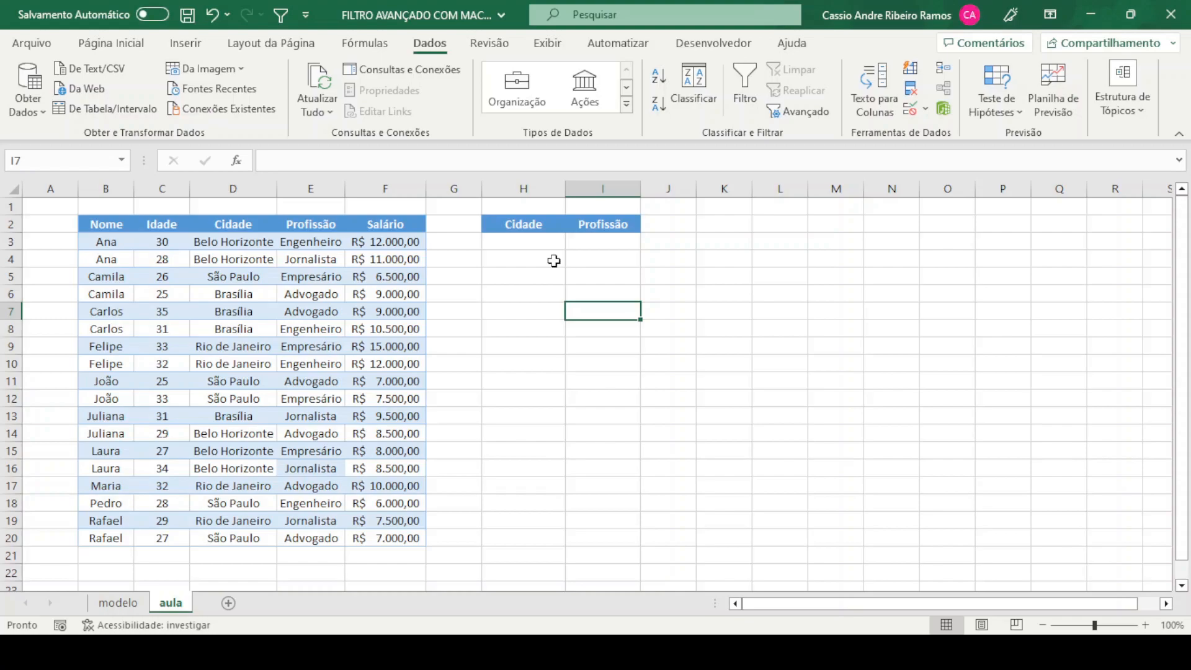
Turn on the column filters for the data table starting at B2
left_click(521, 244)
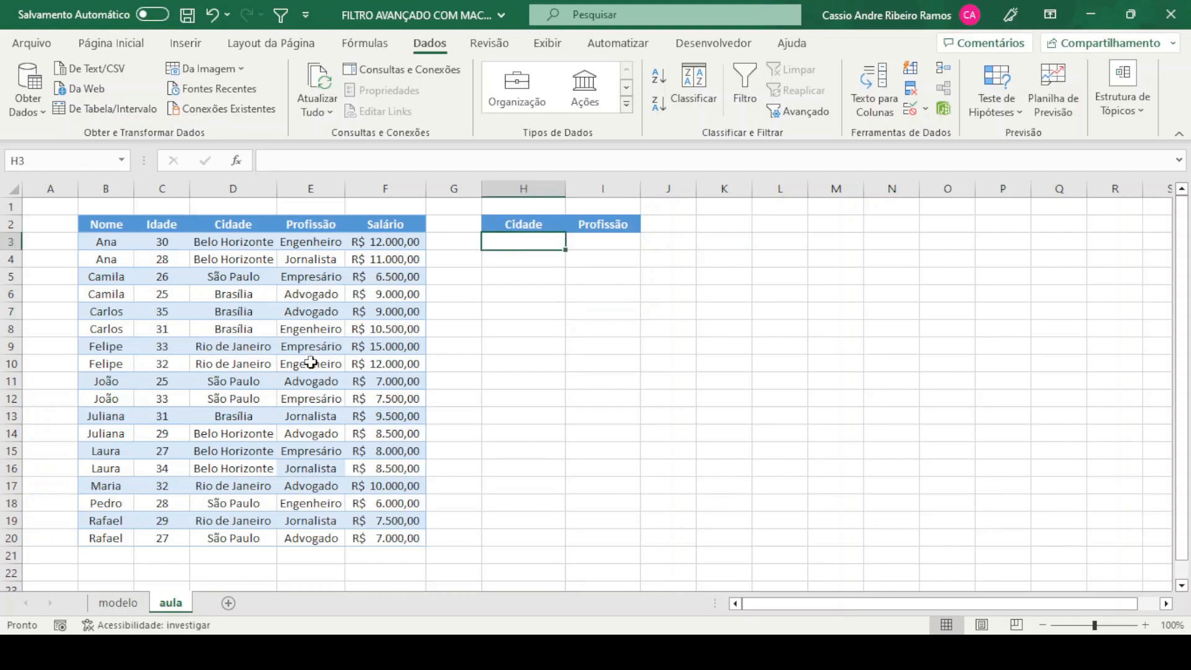
left_click(269, 370)
key("ctrl+shift+l")
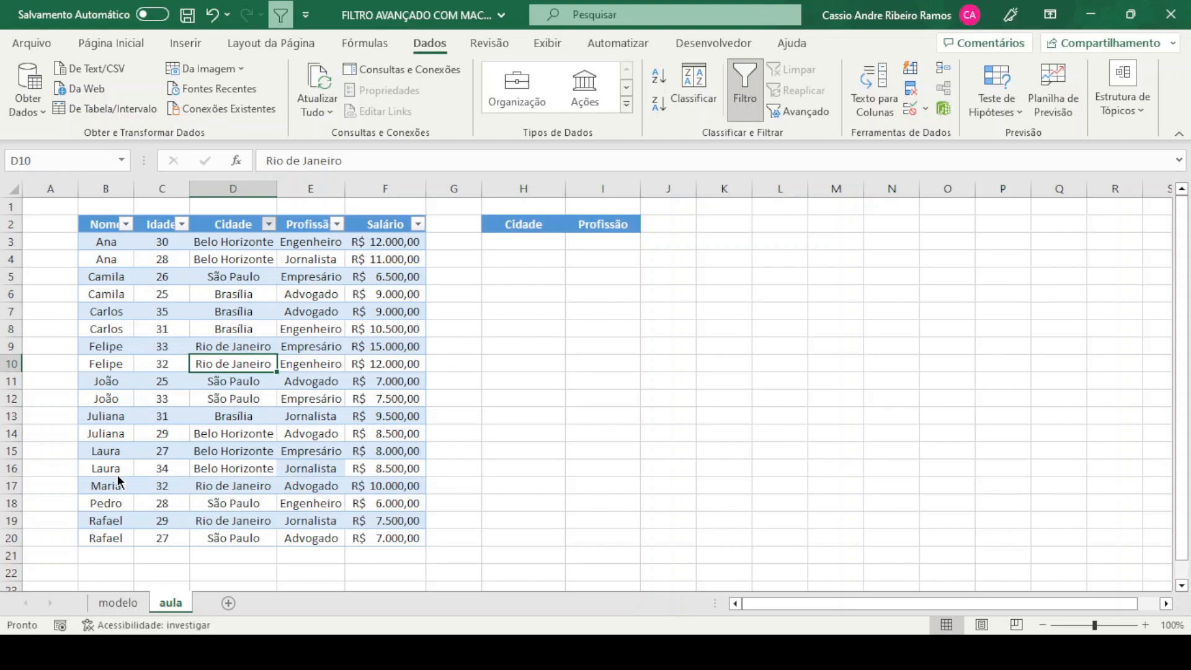
Add a data validation drop-down list to cell H3 under Cidade
left_click(521, 242)
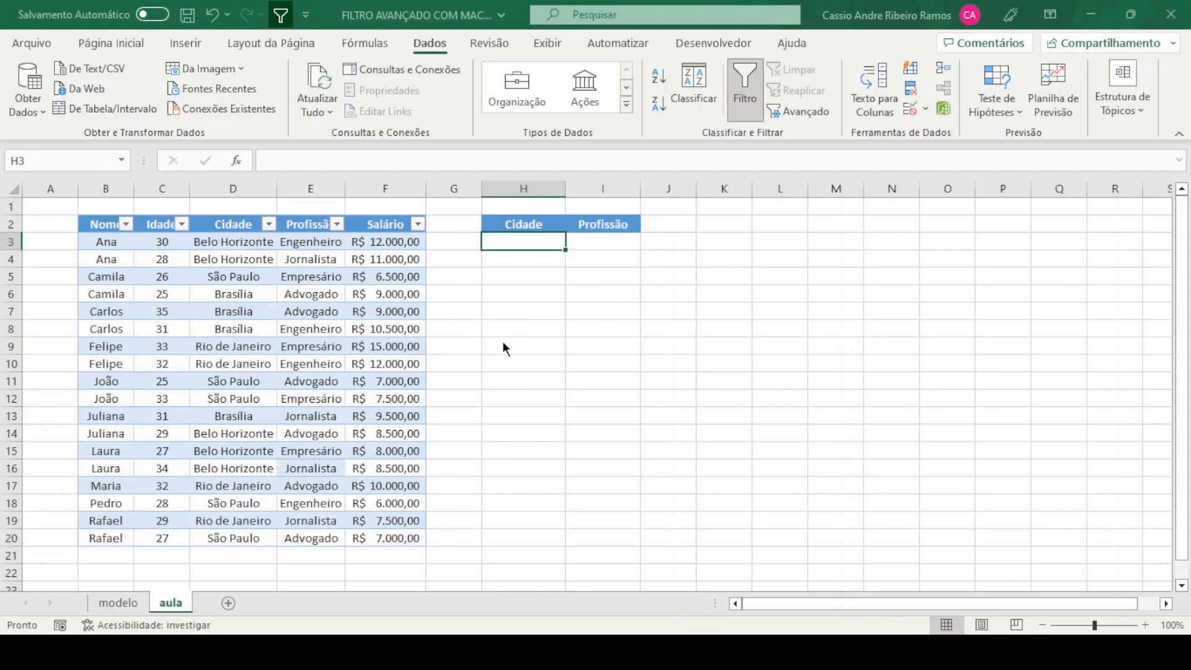
left_click(737, 330)
type("=")
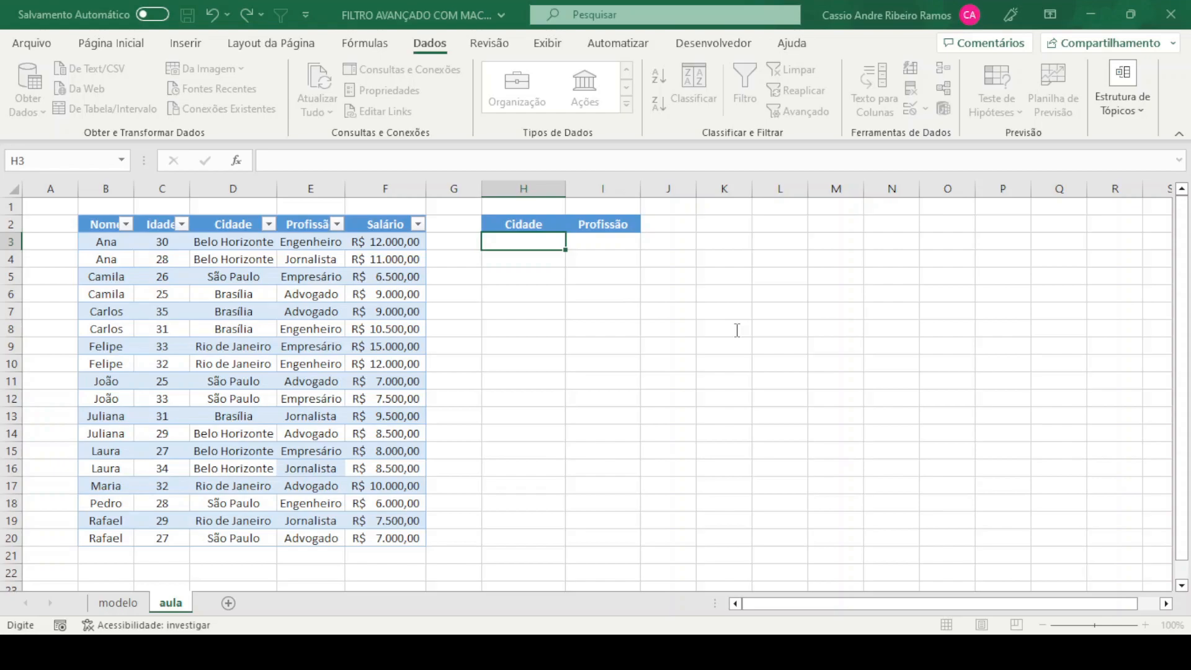
key("Escape")
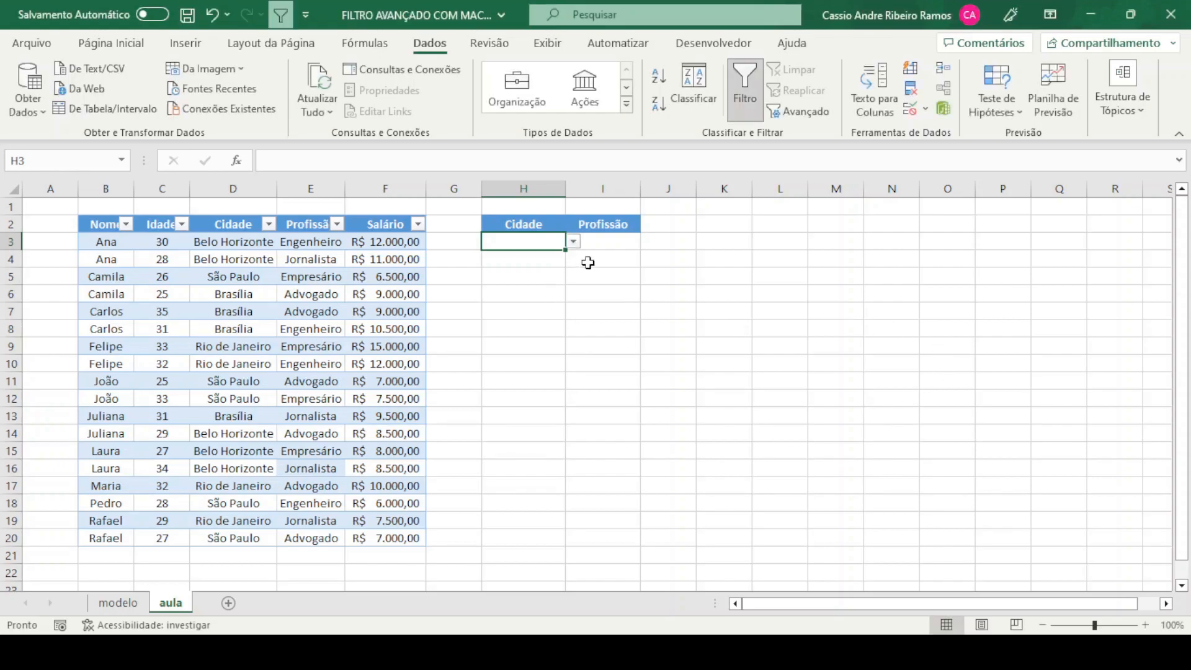
Widen columns H and I slightly to make more room for the criteria values
left_click(605, 310)
left_click_drag(566, 188, 583, 187)
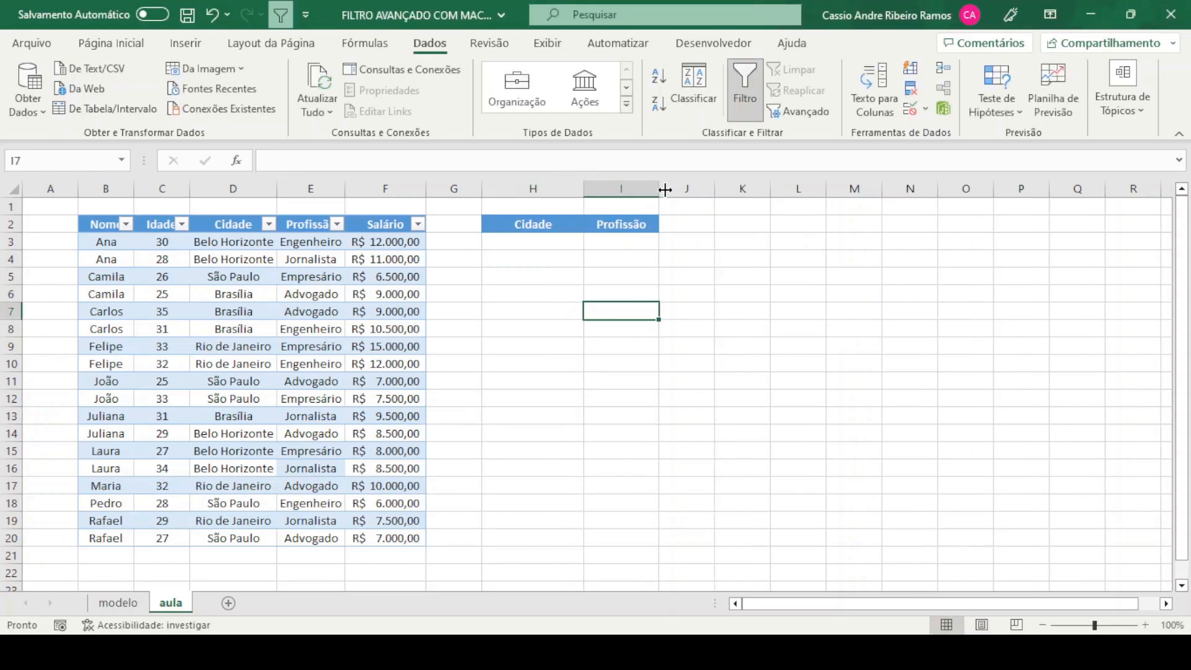
left_click_drag(676, 188, 685, 188)
Add a data validation drop-down list to cell I3 under Profissão
left_click(329, 263)
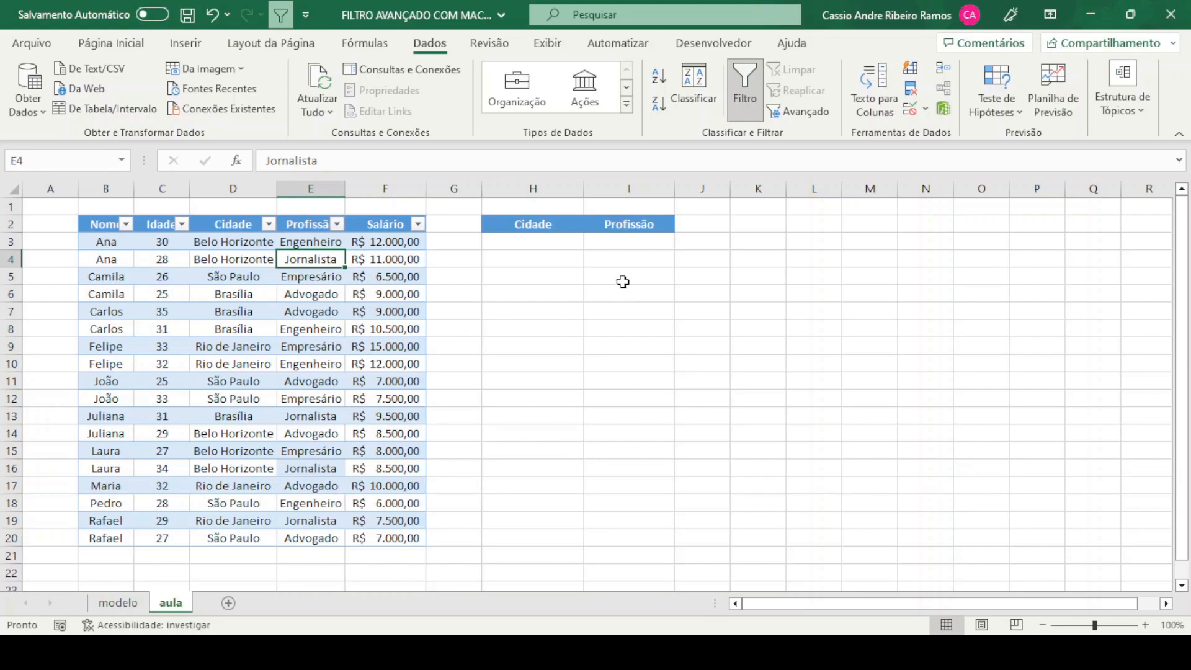
left_click(623, 242)
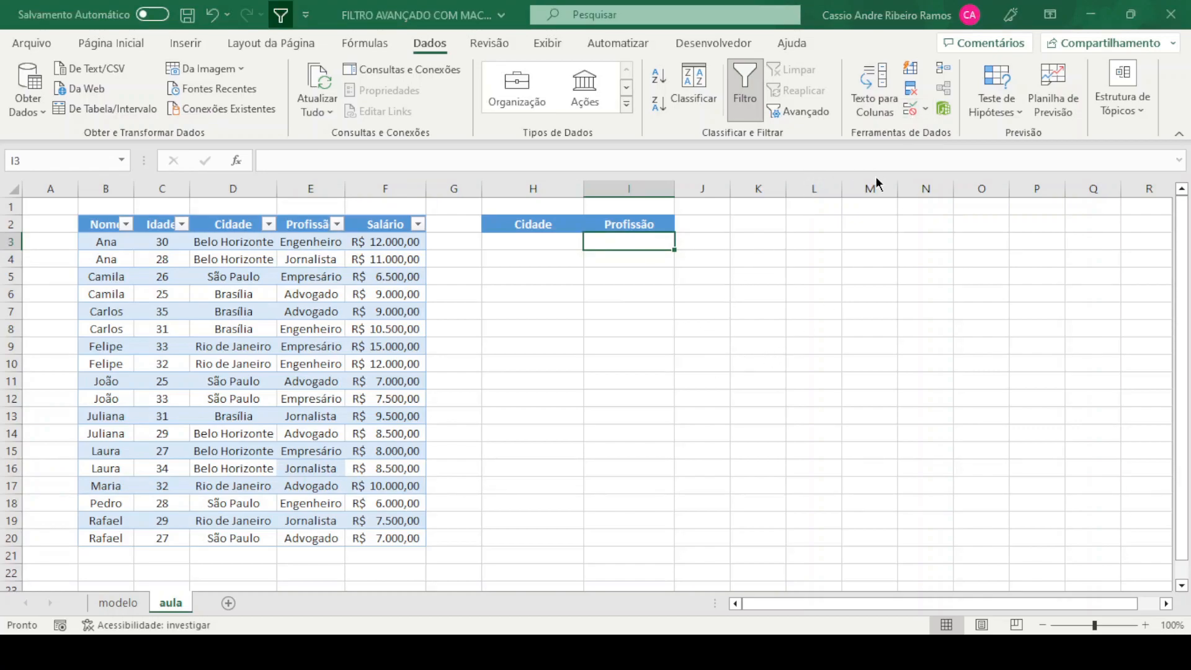
left_click(802, 339)
type("=")
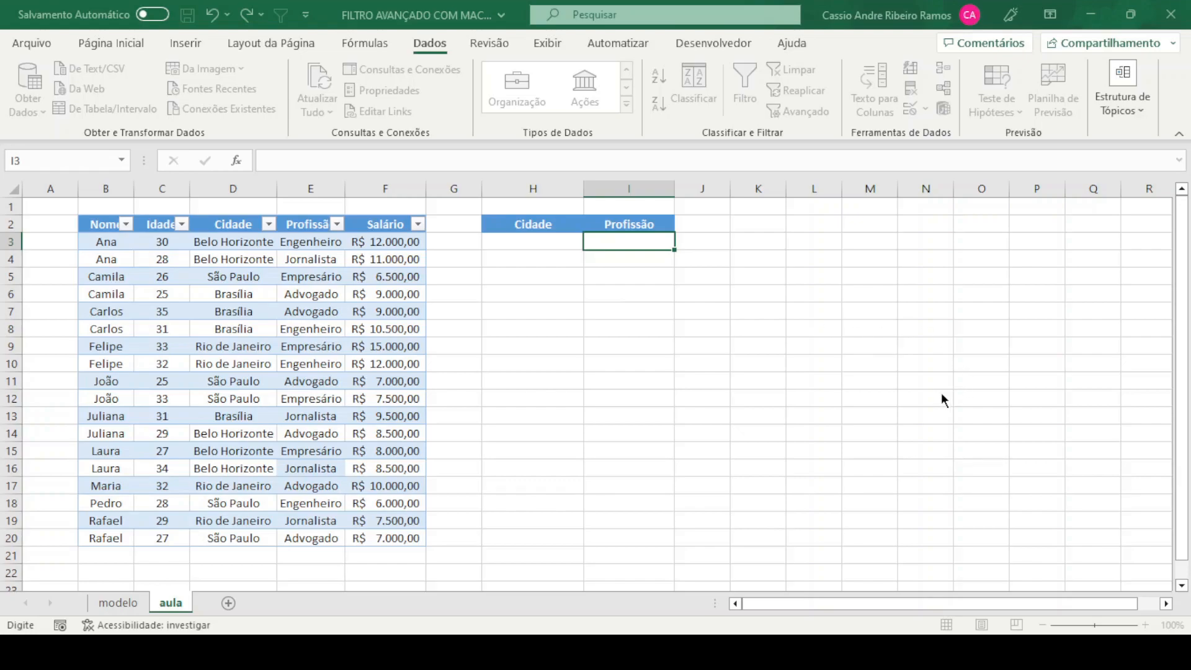
key("Escape")
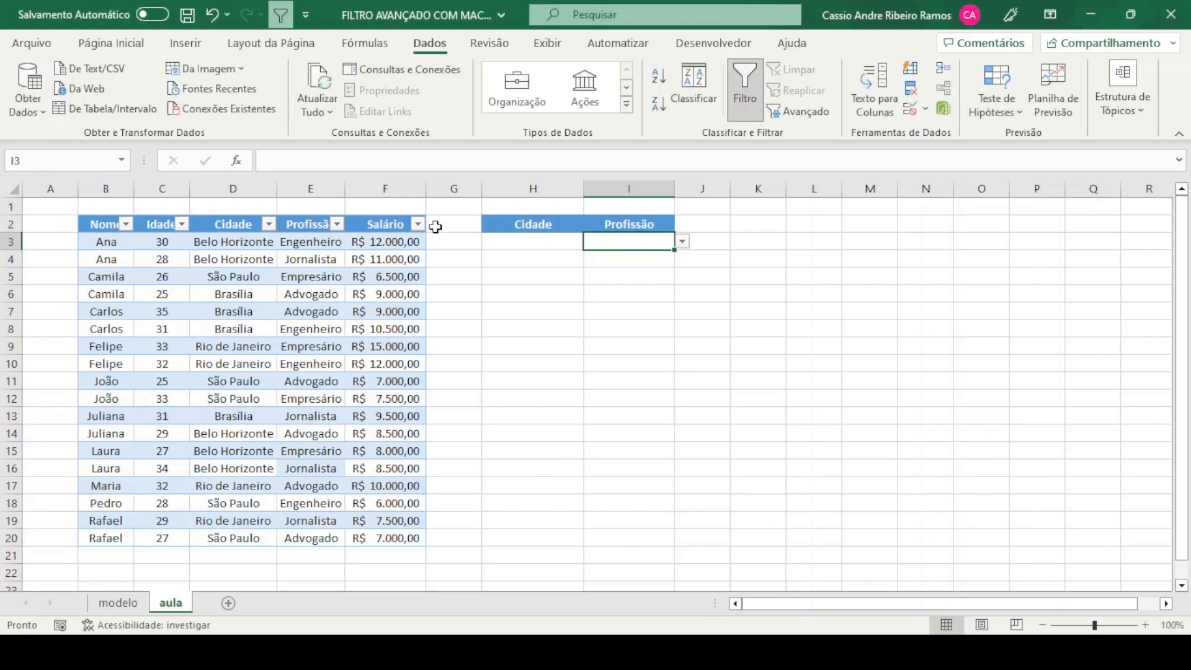
Choose Brasília as the Cidade in H3 and Engenheiro as the Profissão in I3
left_click(528, 241)
left_click(592, 241)
left_click(527, 273)
left_click(626, 240)
left_click(634, 284)
left_click(591, 312)
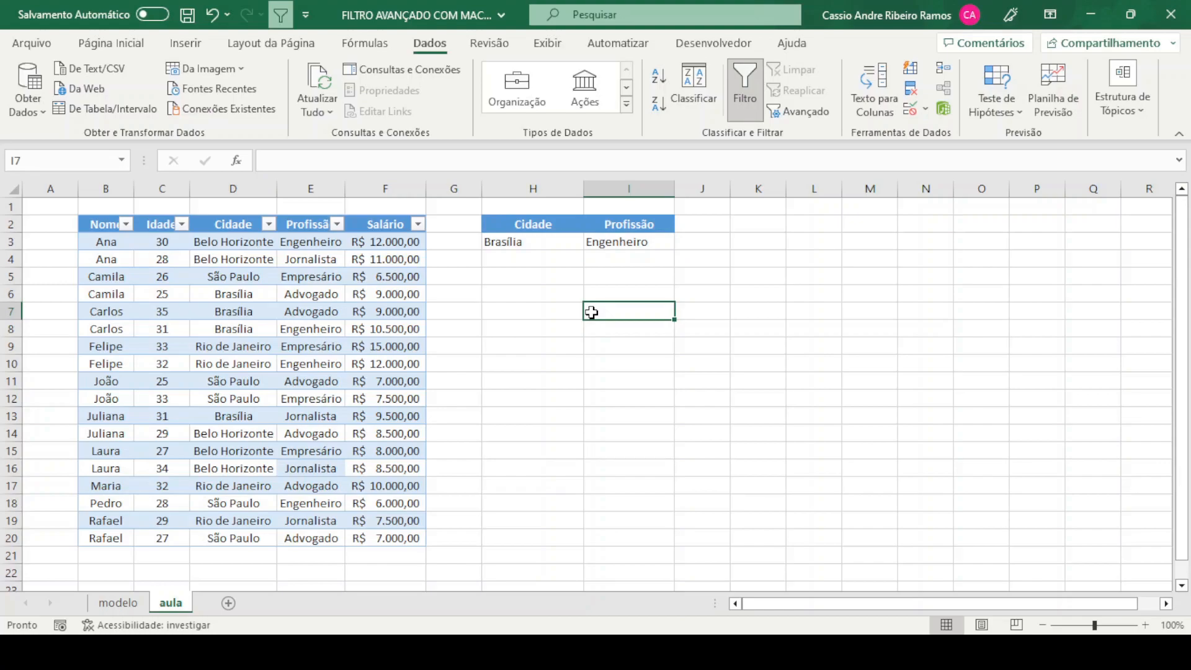
Set up an advanced filter on the table B2:F20 that copies to another location, with H2:I3 as the criteria range
left_click(246, 309)
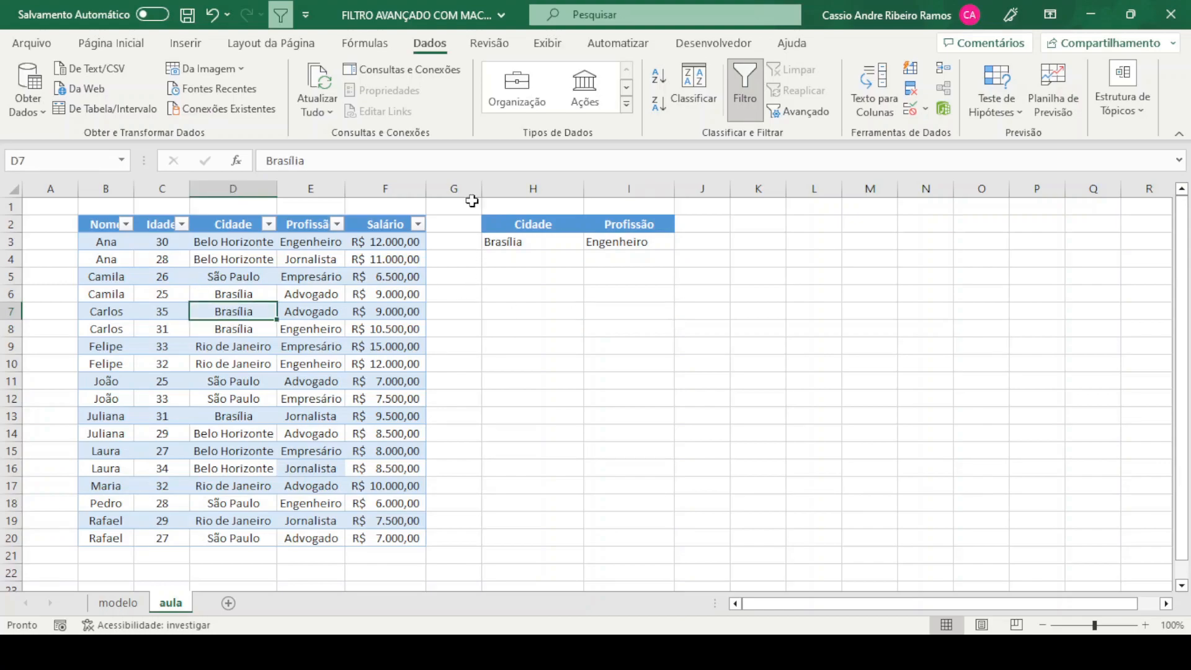
left_click(812, 116)
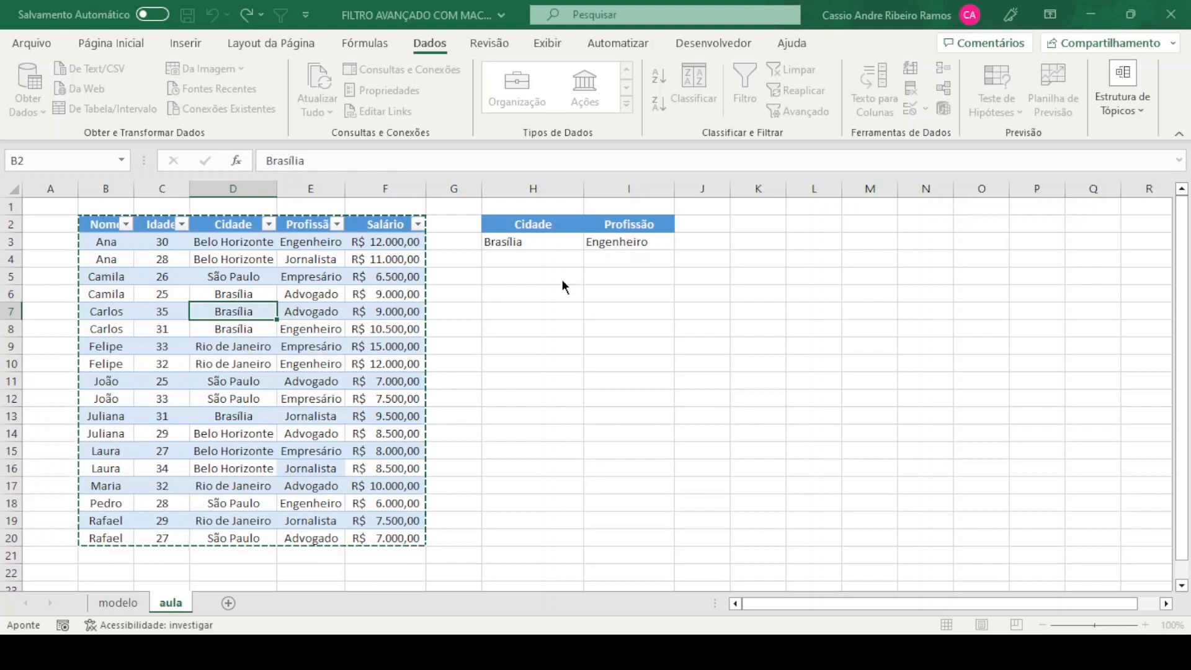
left_click(497, 336)
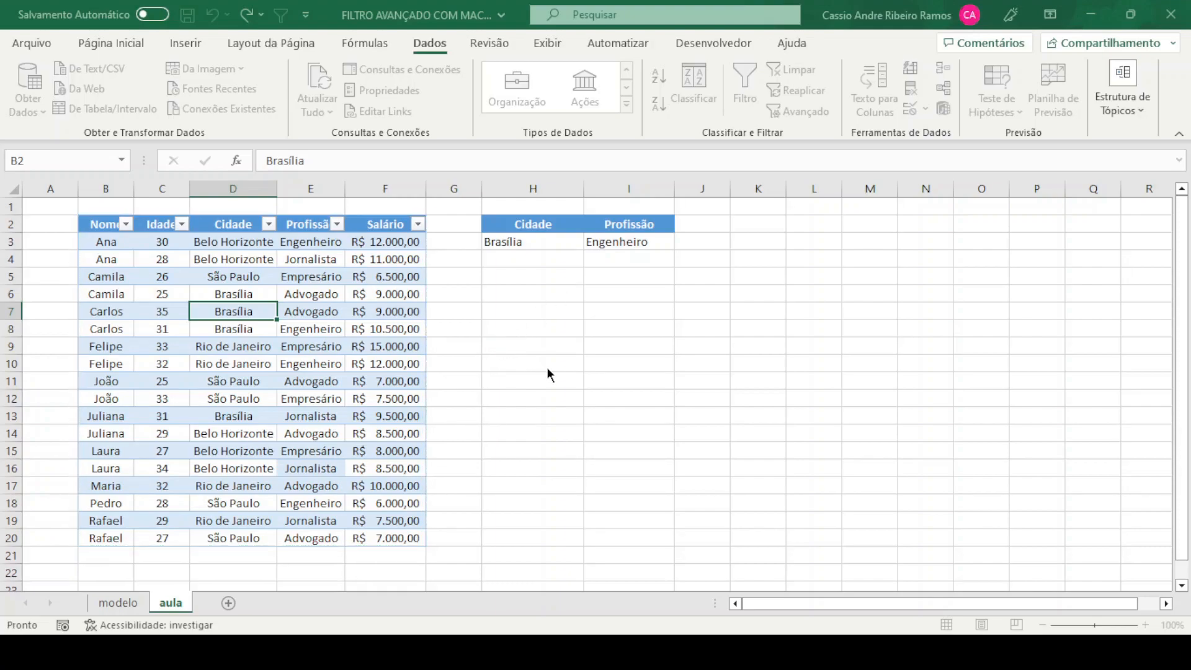
left_click(630, 361)
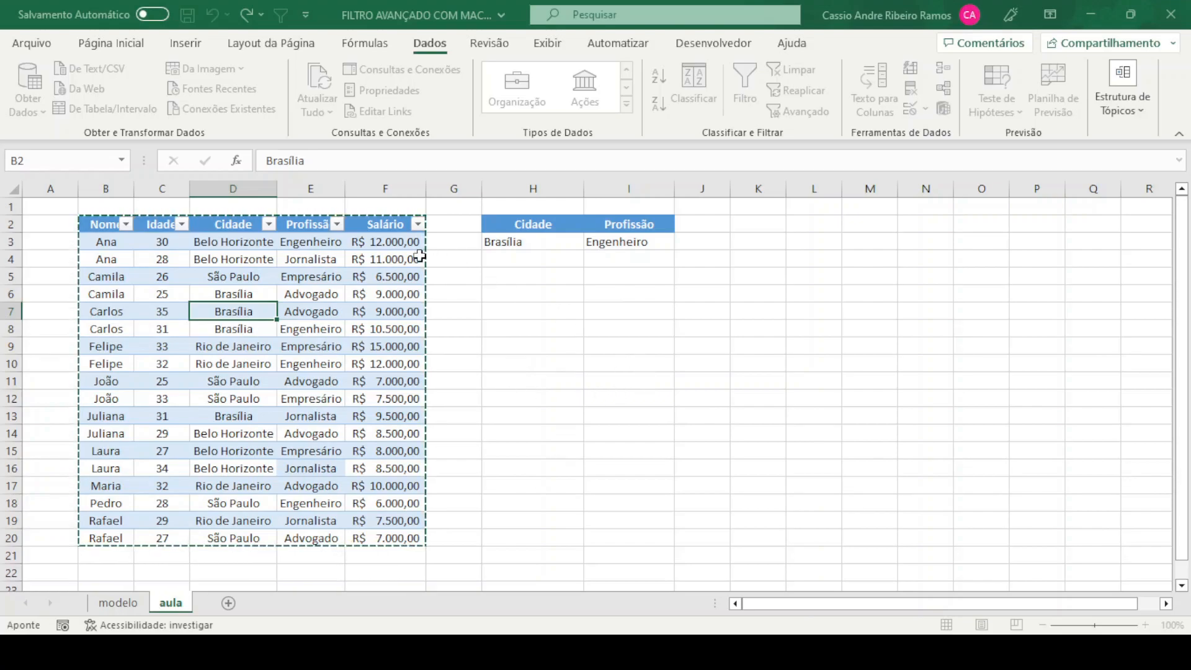
left_click(629, 380)
left_click_drag(509, 224, 645, 249)
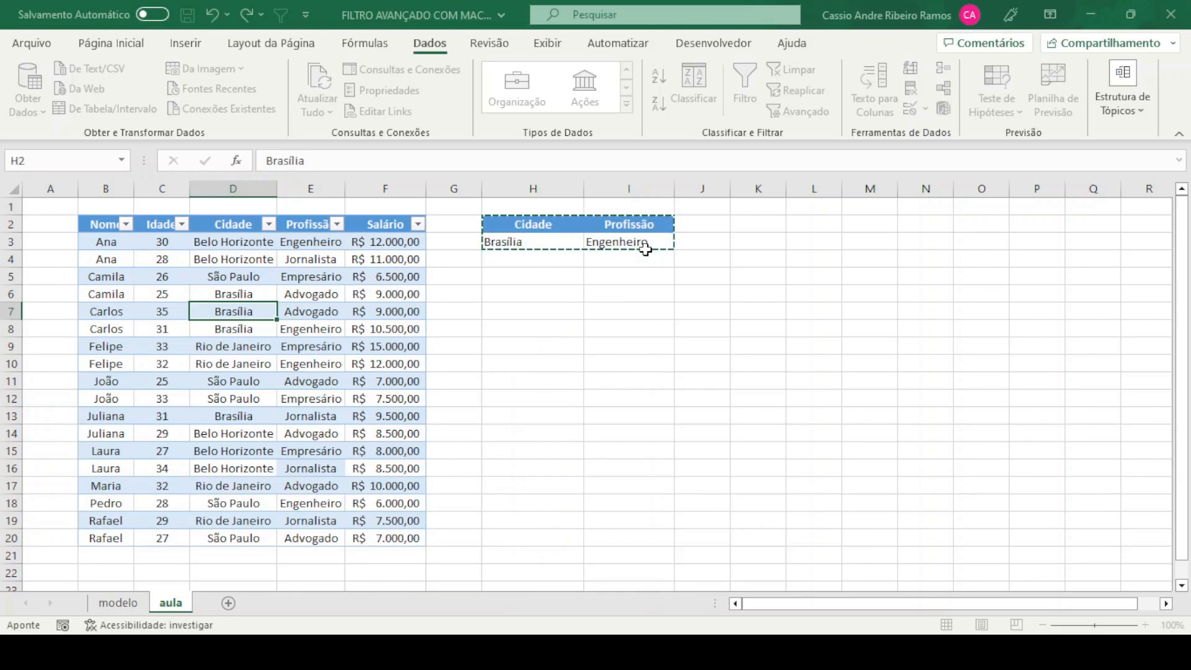
Set cell K2 as the destination for the filtered records and run the advanced filter
left_click(683, 399)
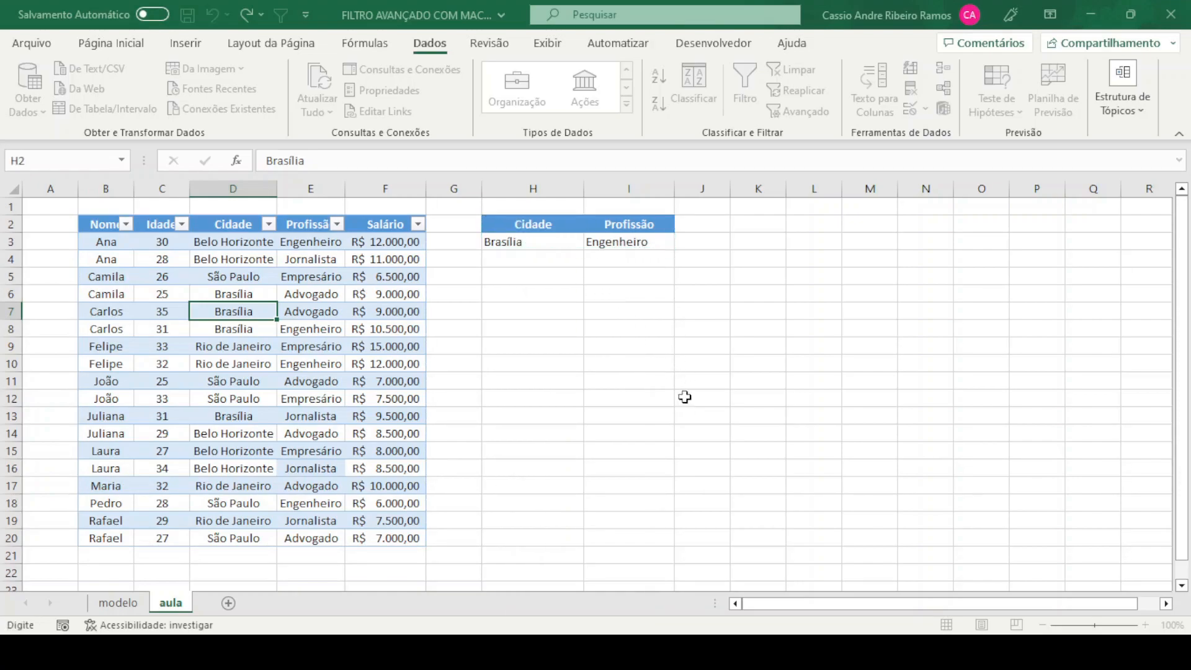
left_click(771, 225)
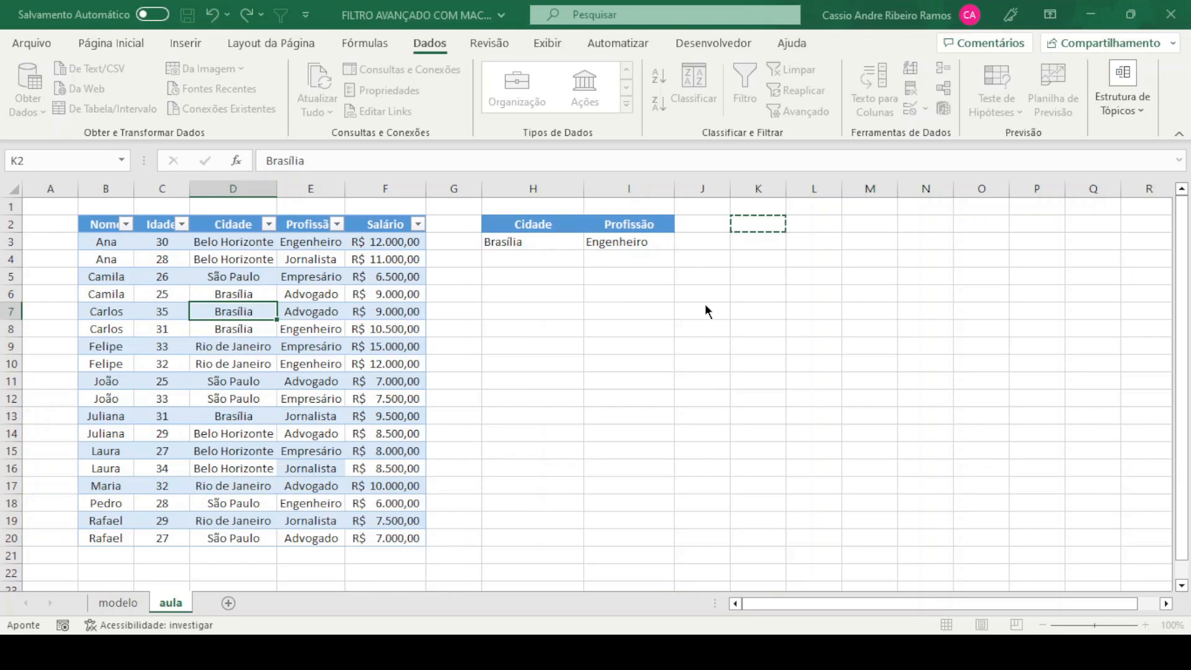
left_click(591, 451)
left_click(923, 276)
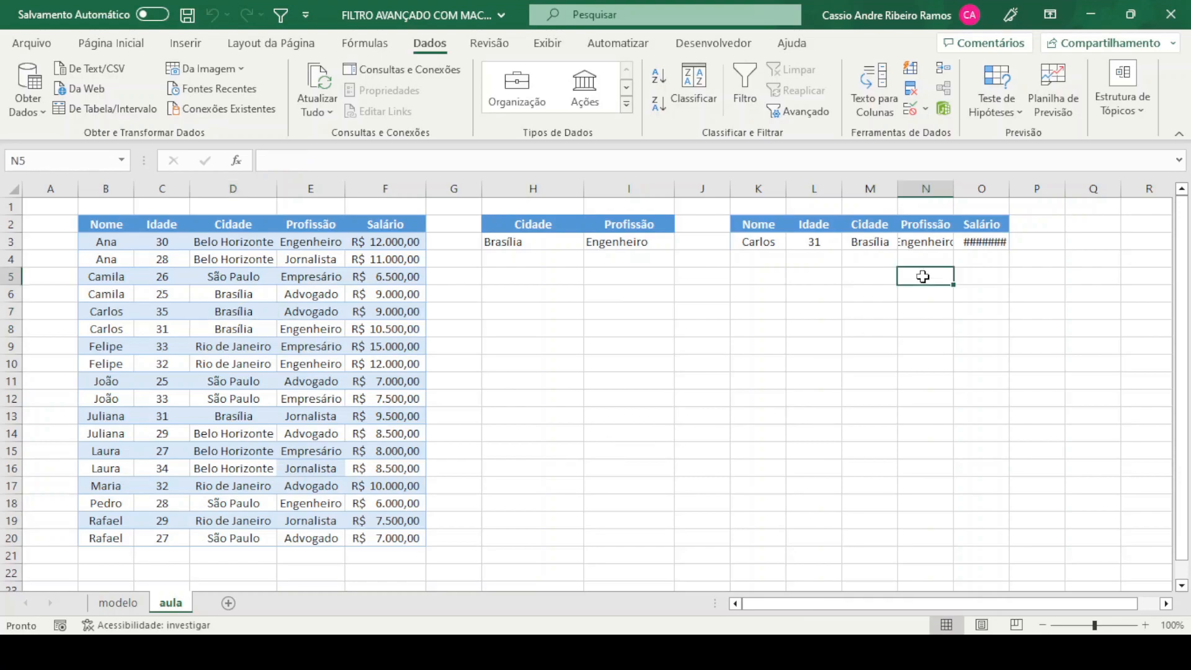
Widen columns L to O of the extracted records and set the Profissão criterion in I3 to Advogado
left_click_drag(842, 186, 994, 186)
left_click_drag(1066, 189, 1066, 189)
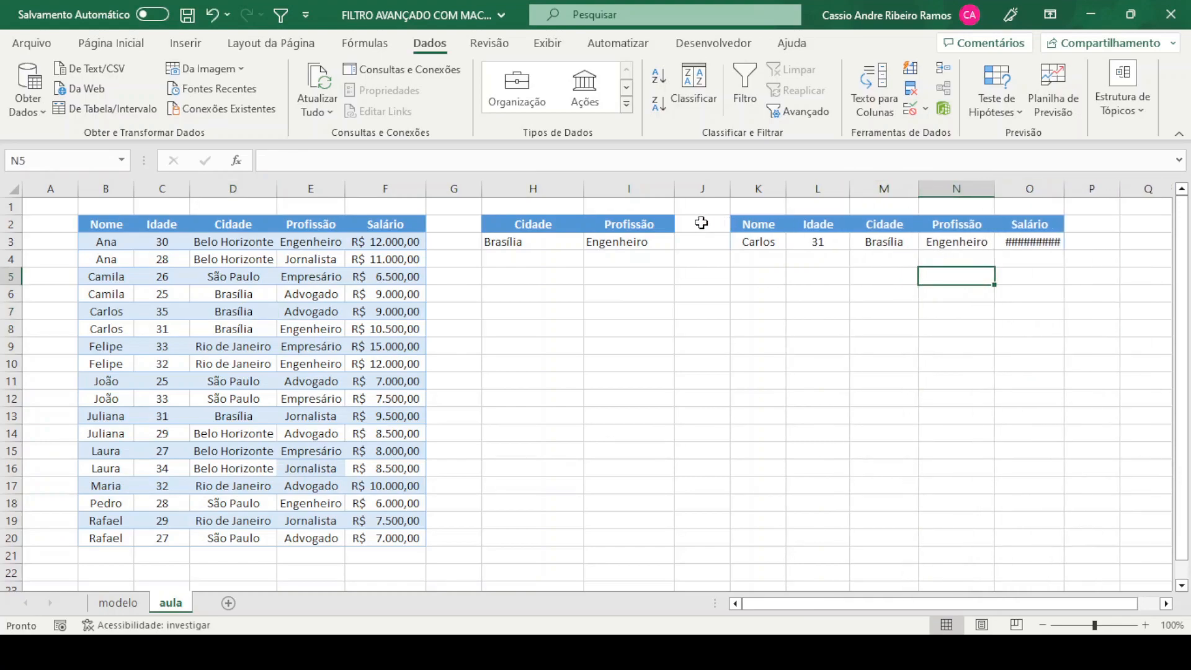
left_click(645, 241)
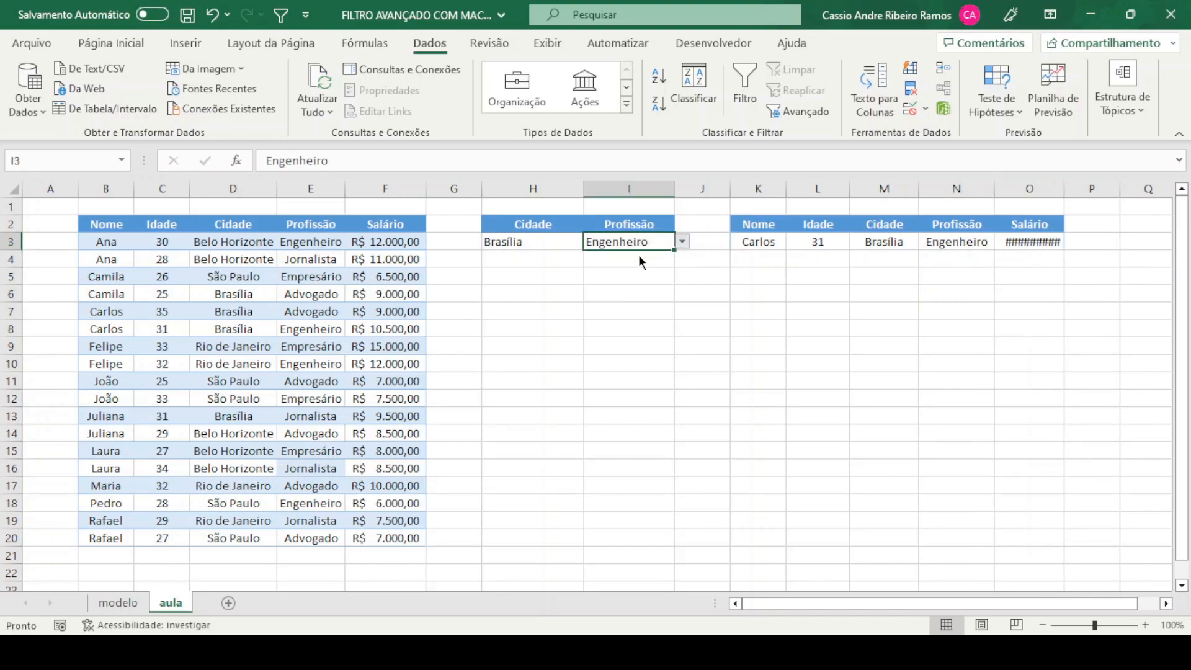
left_click(640, 255)
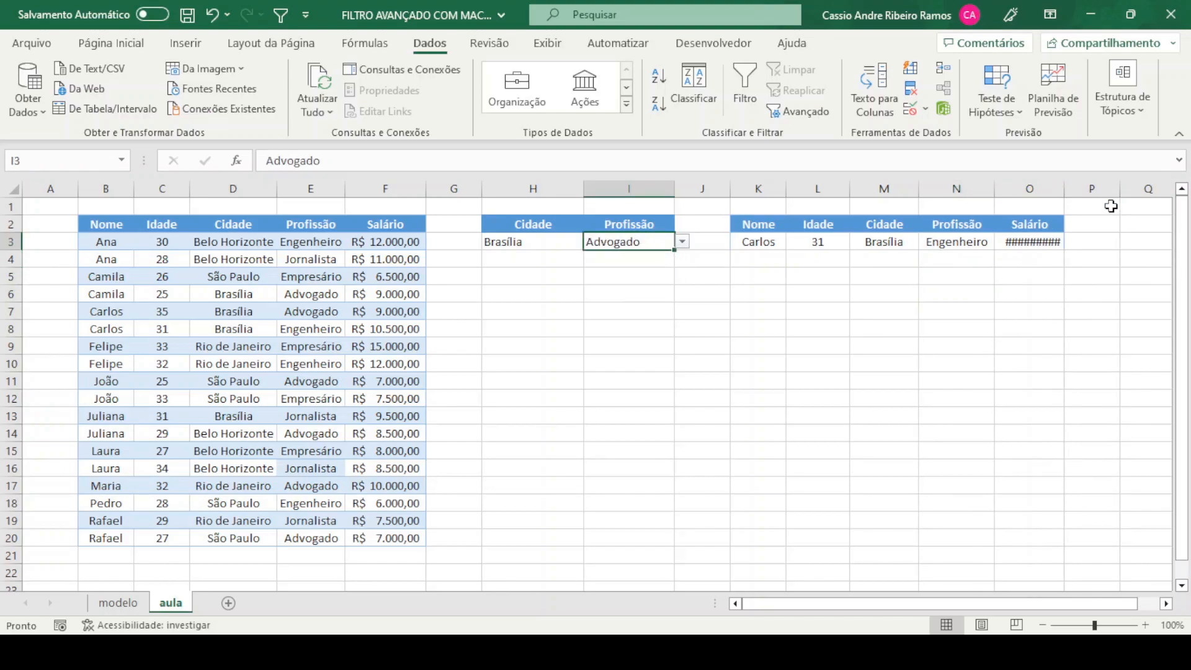
left_click_drag(1067, 185, 1088, 184)
left_click(835, 311)
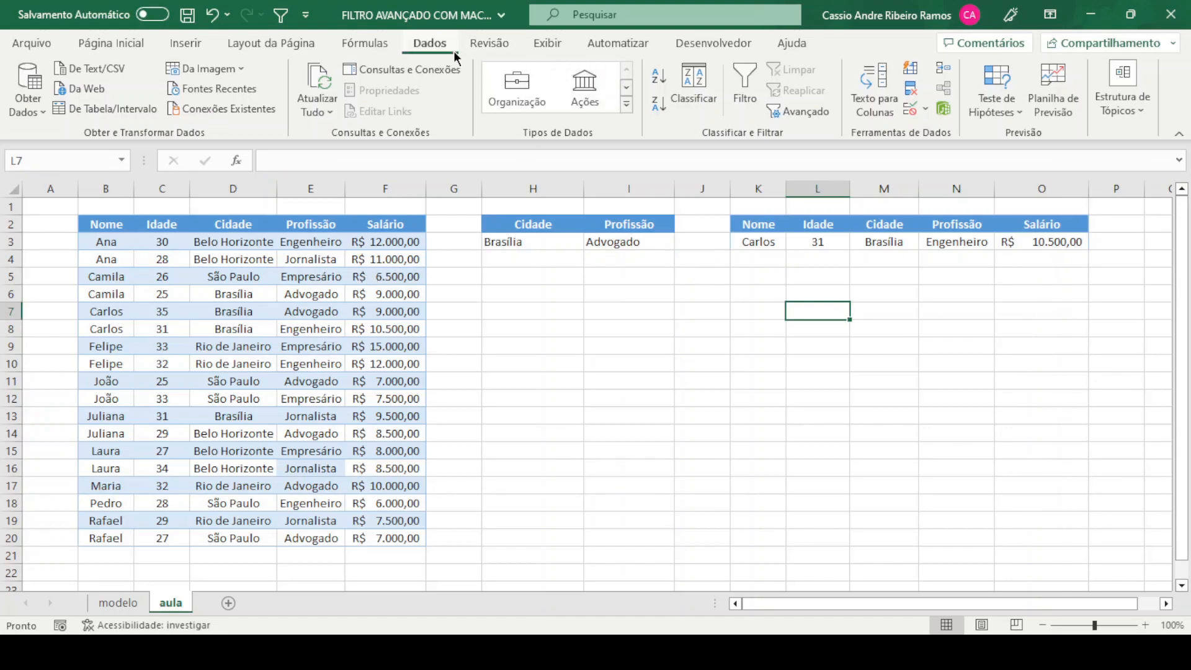
Rerun the advanced filter on the table B2:F20, copying the matching records to another location
left_click(792, 114)
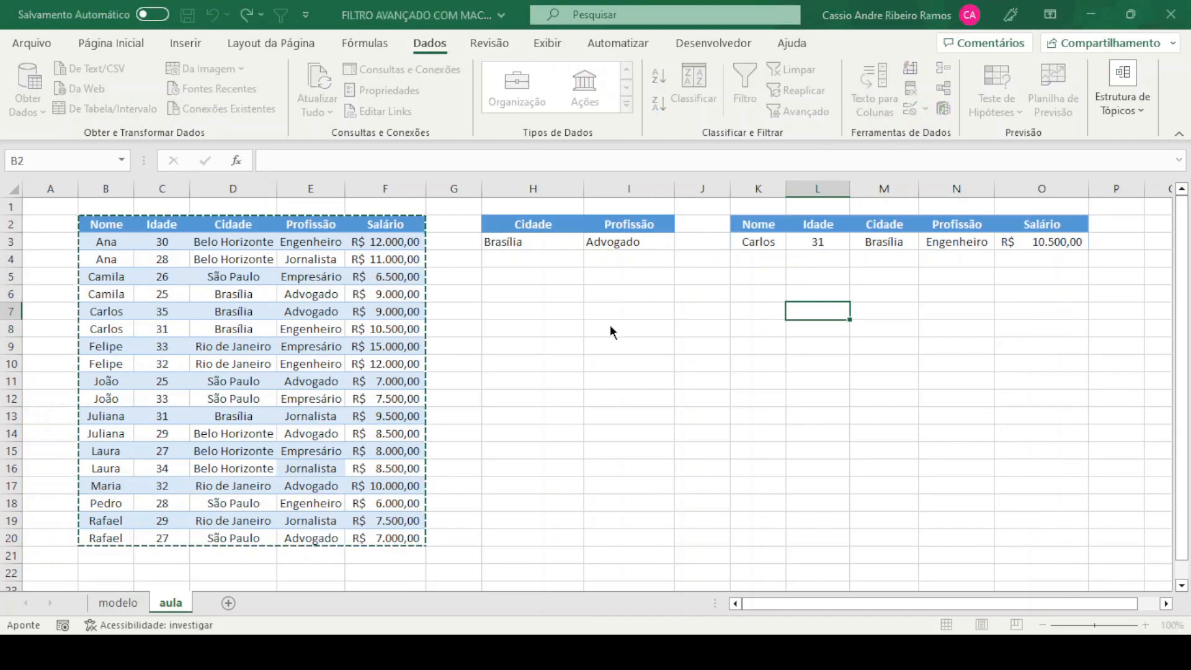
left_click(505, 338)
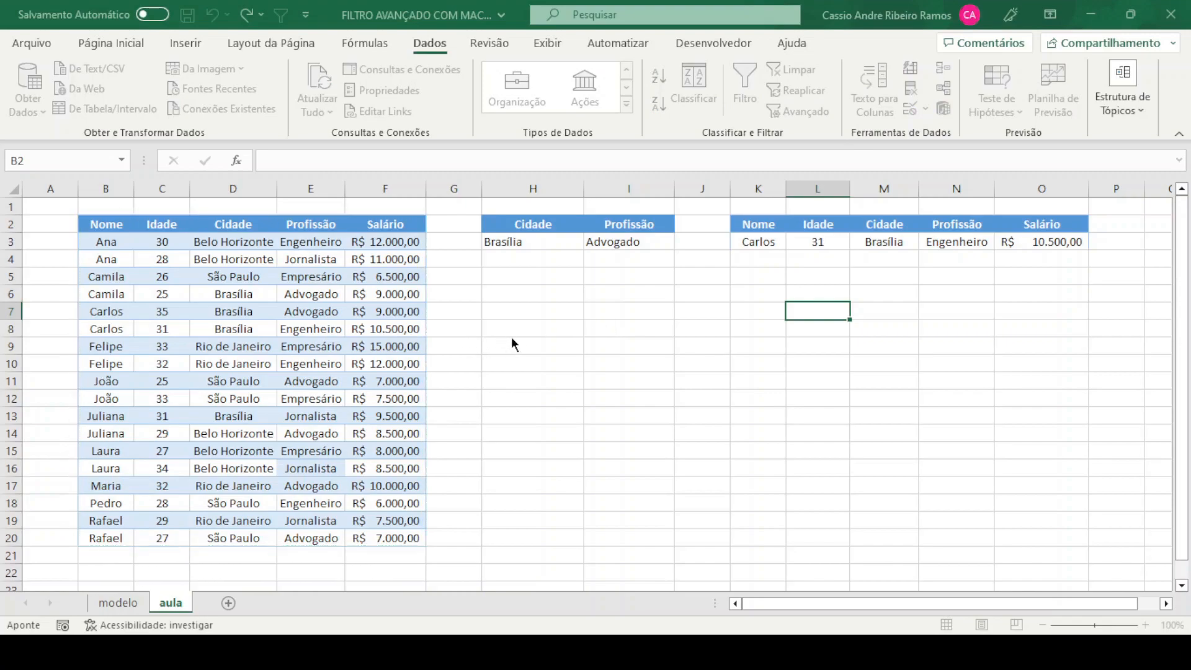
left_click(580, 445)
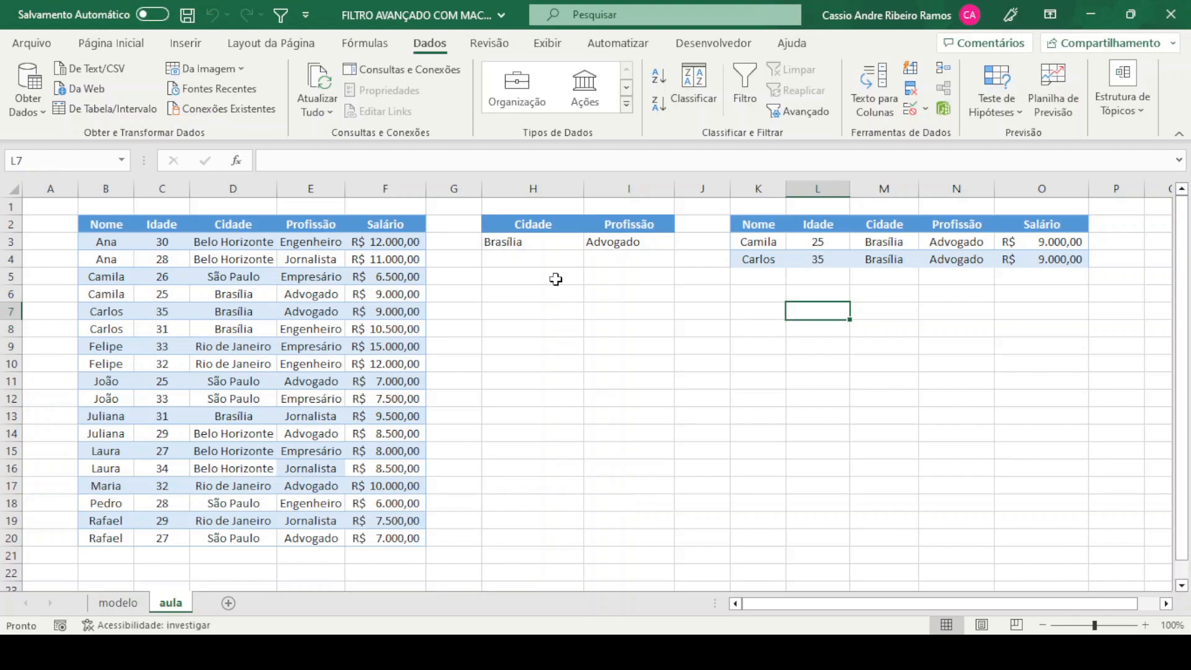
Draw a form control button below the criteria cells, spanning roughly H5 to I7
left_click_drag(552, 276, 595, 290)
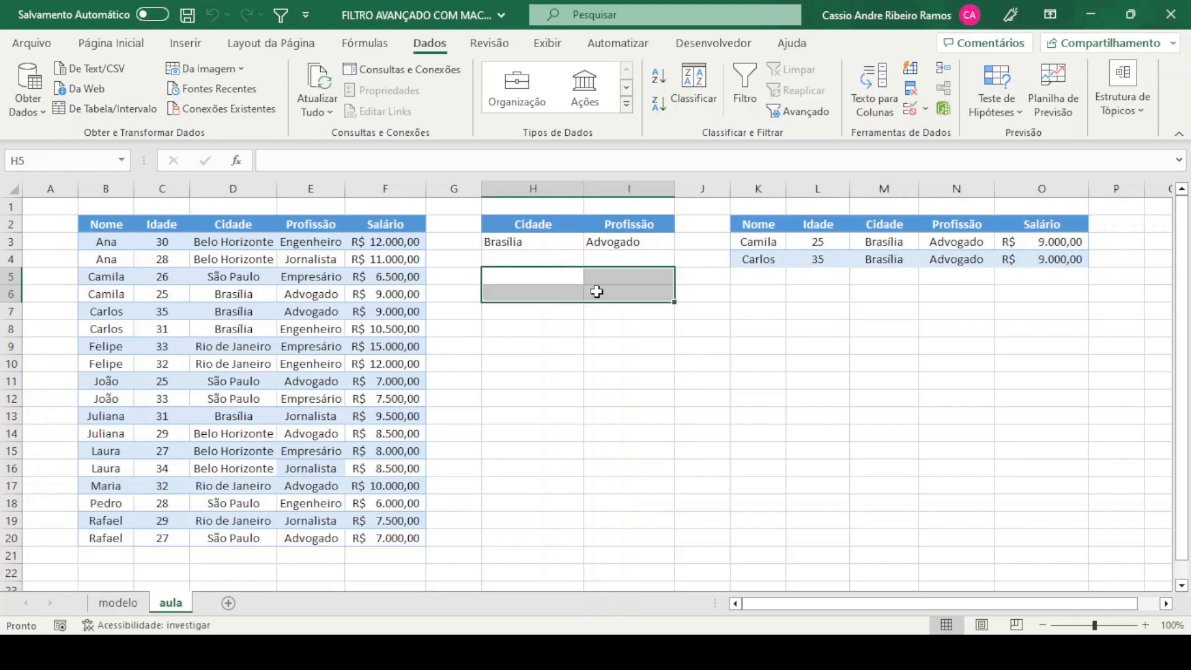
left_click(597, 340)
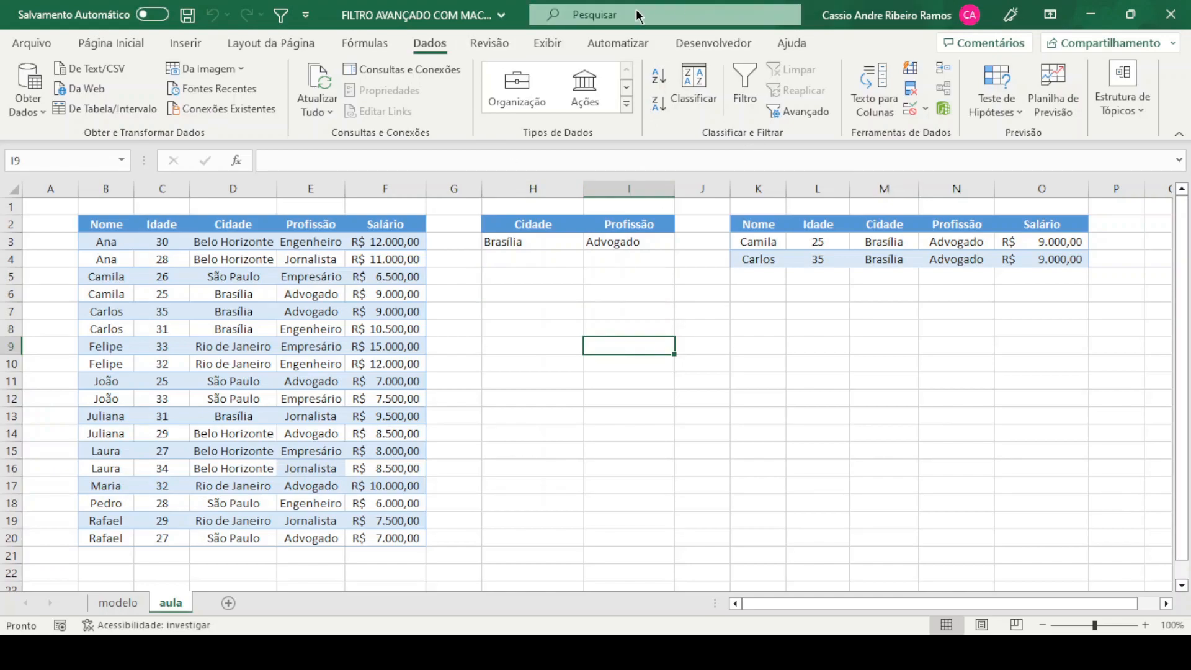
left_click(738, 42)
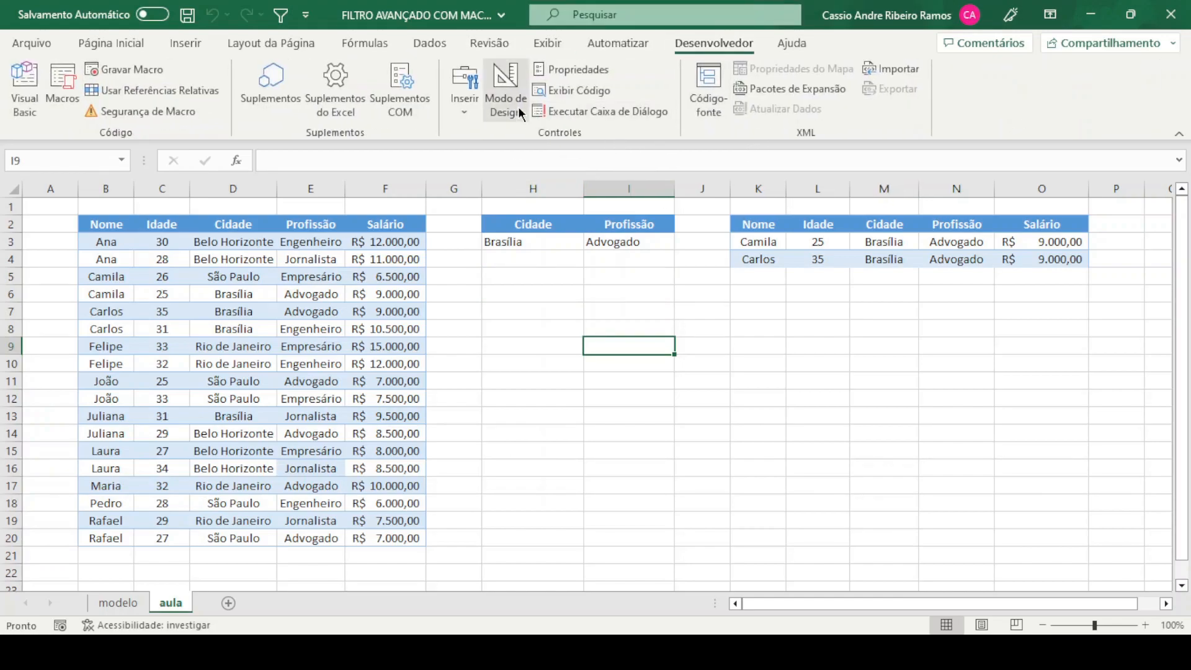
left_click(458, 159)
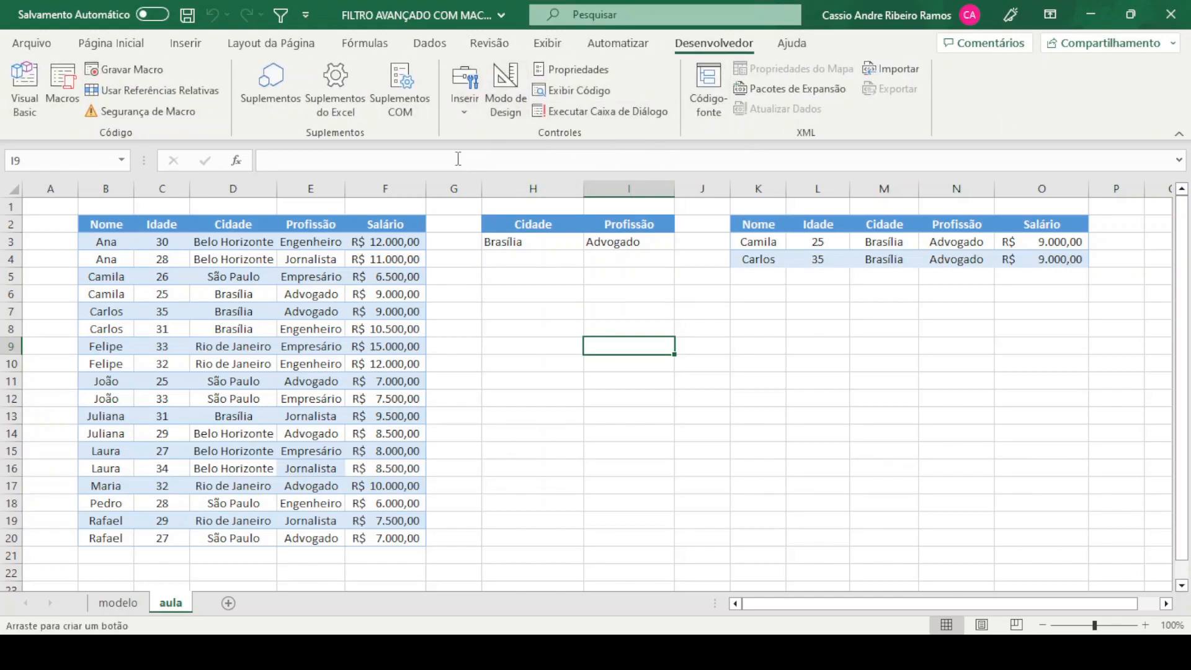
left_click_drag(555, 276, 661, 317)
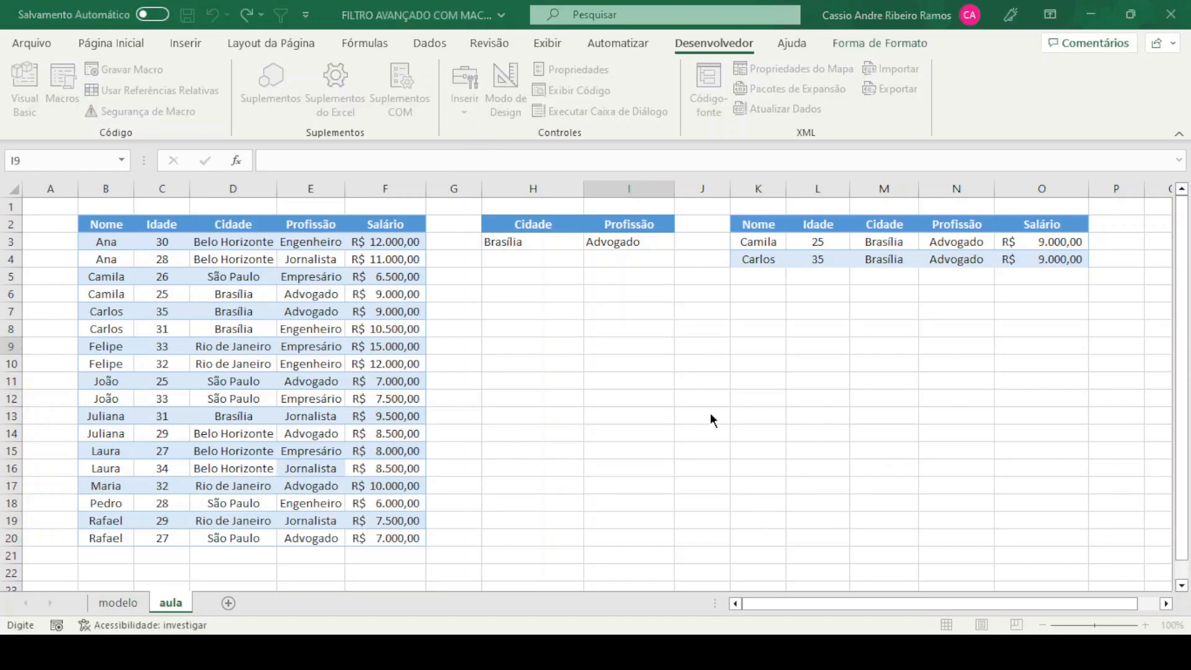
left_click(622, 355)
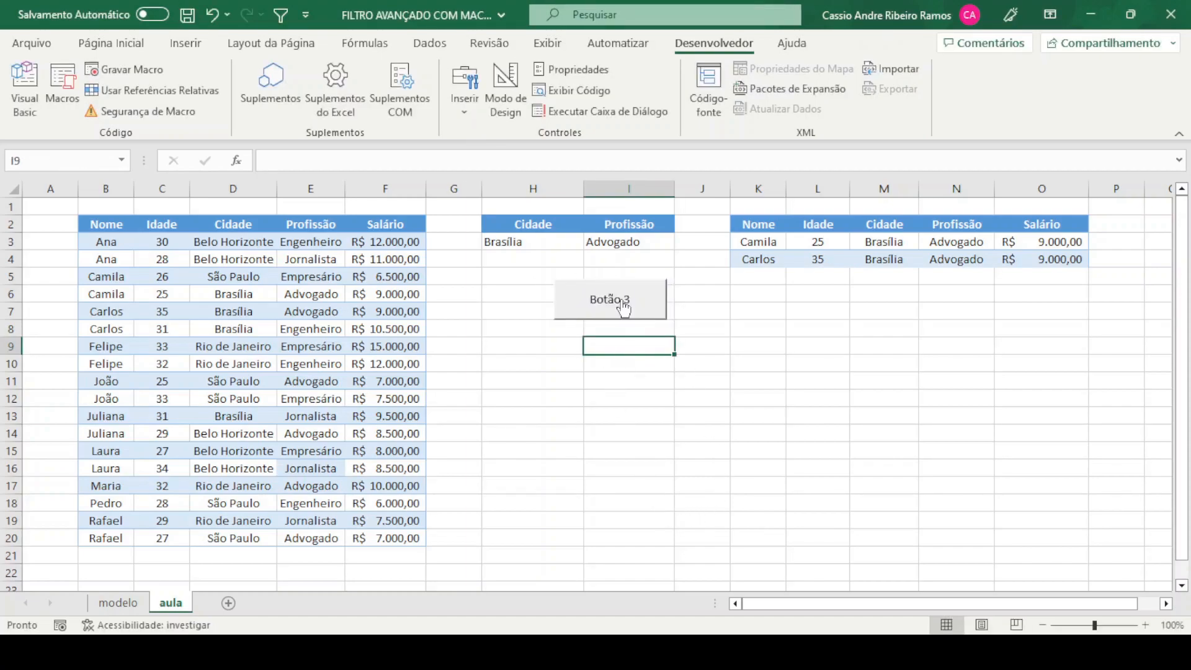
Replace the new button's label with Filtro
left_click(624, 305, "ctrl")
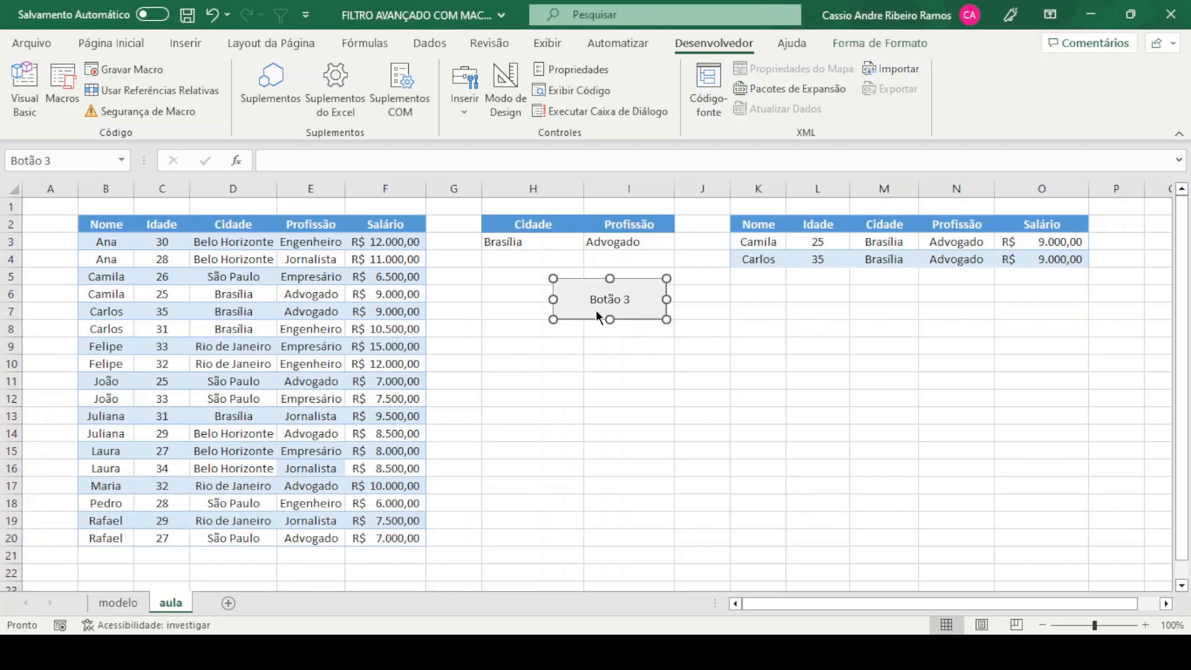
left_click(630, 300)
key("Delete")
key("Delete")
key("Delete")
key("Delete")
key("Delete")
key("Delete")
key("Delete")
type("Filtro")
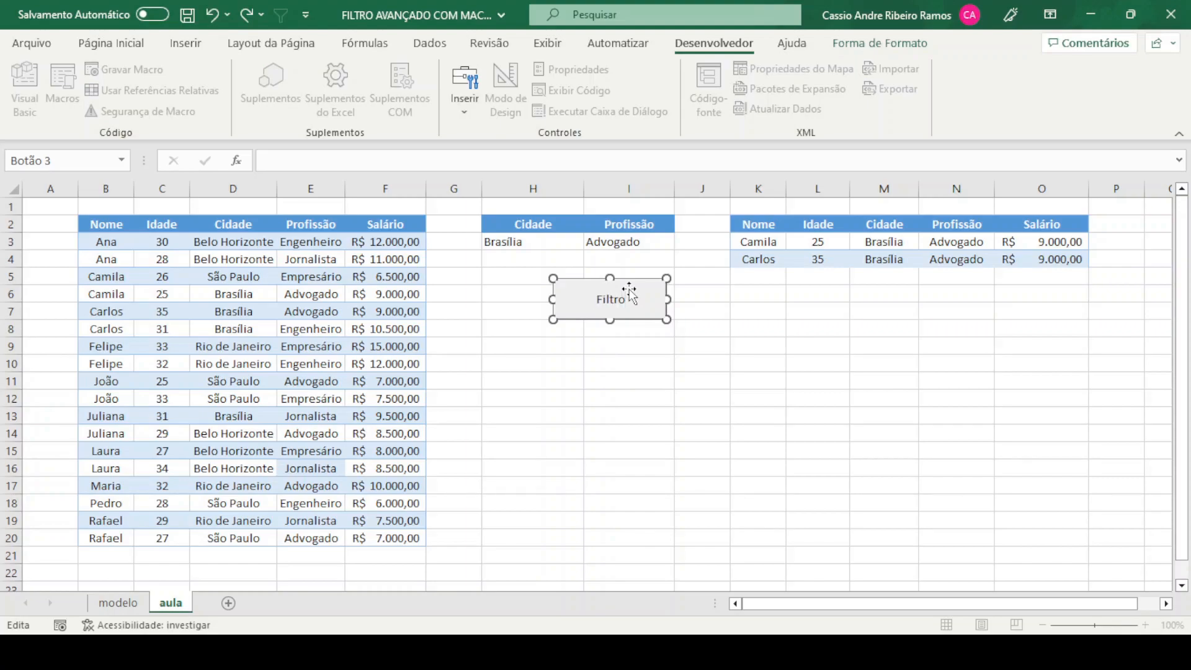
left_click(623, 400)
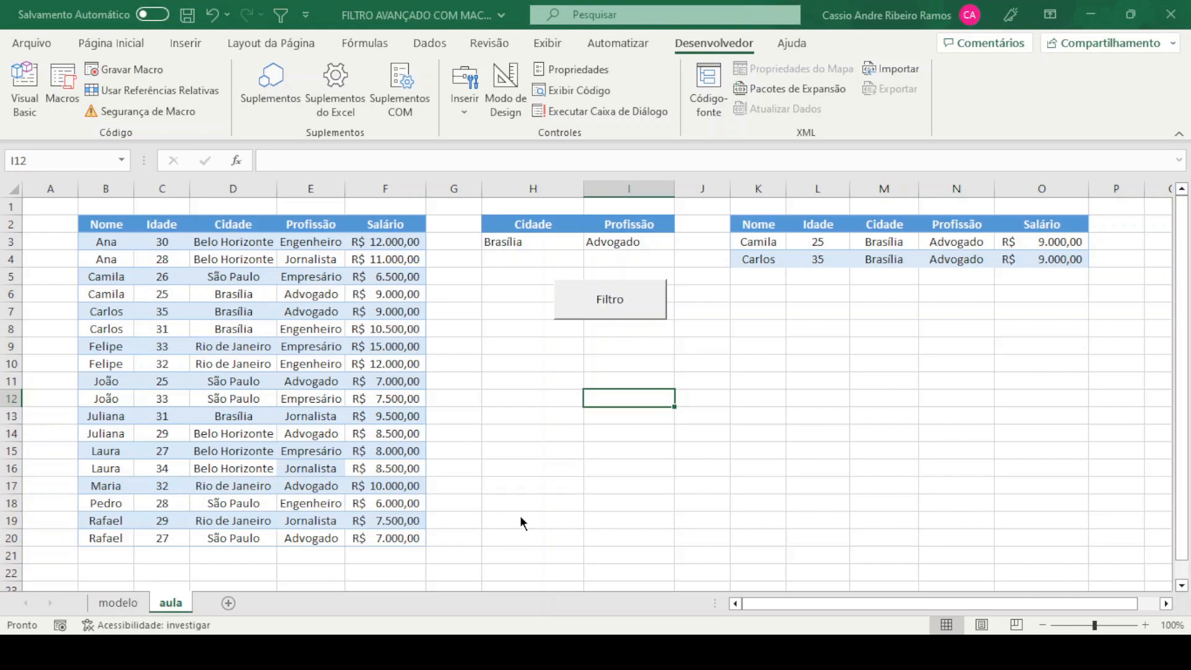
Record a macro that runs the advanced filter on B2:F20 and copies the matching records to K2
left_click(627, 475)
left_click(545, 374)
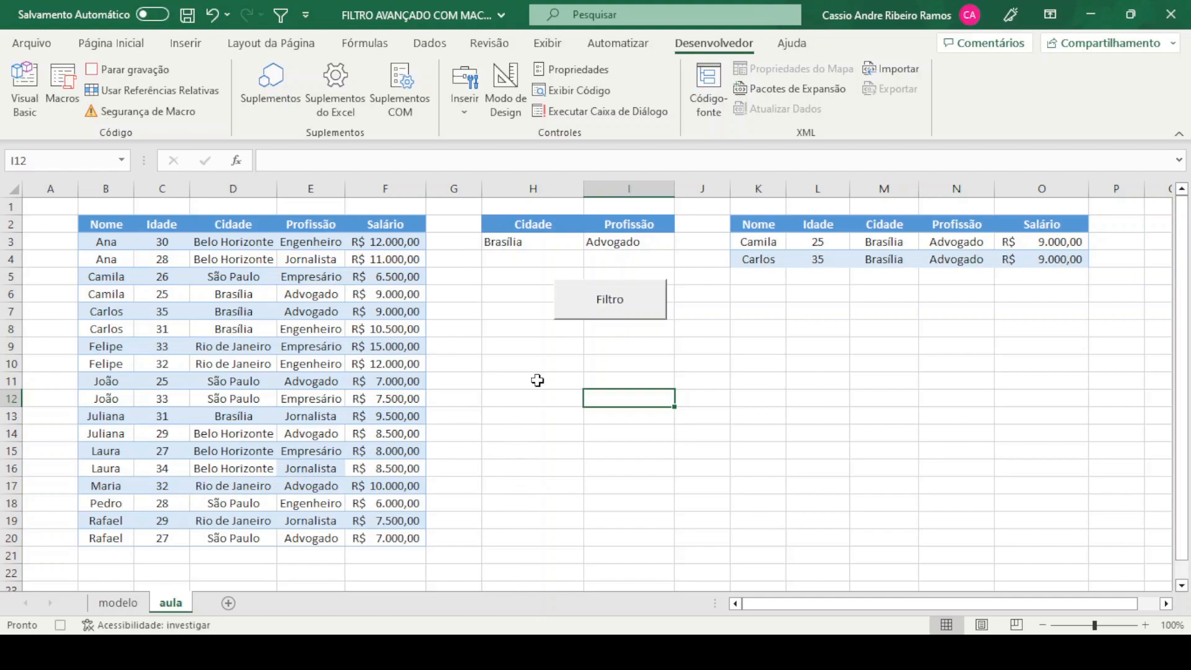
left_click(437, 41)
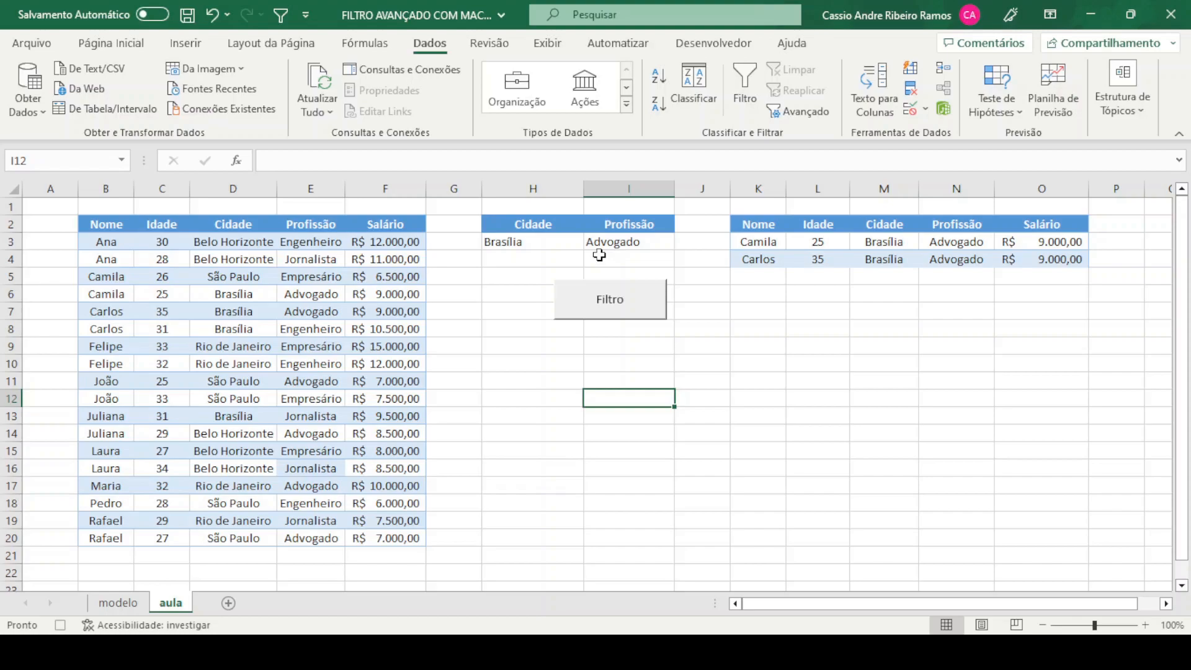
left_click(788, 108)
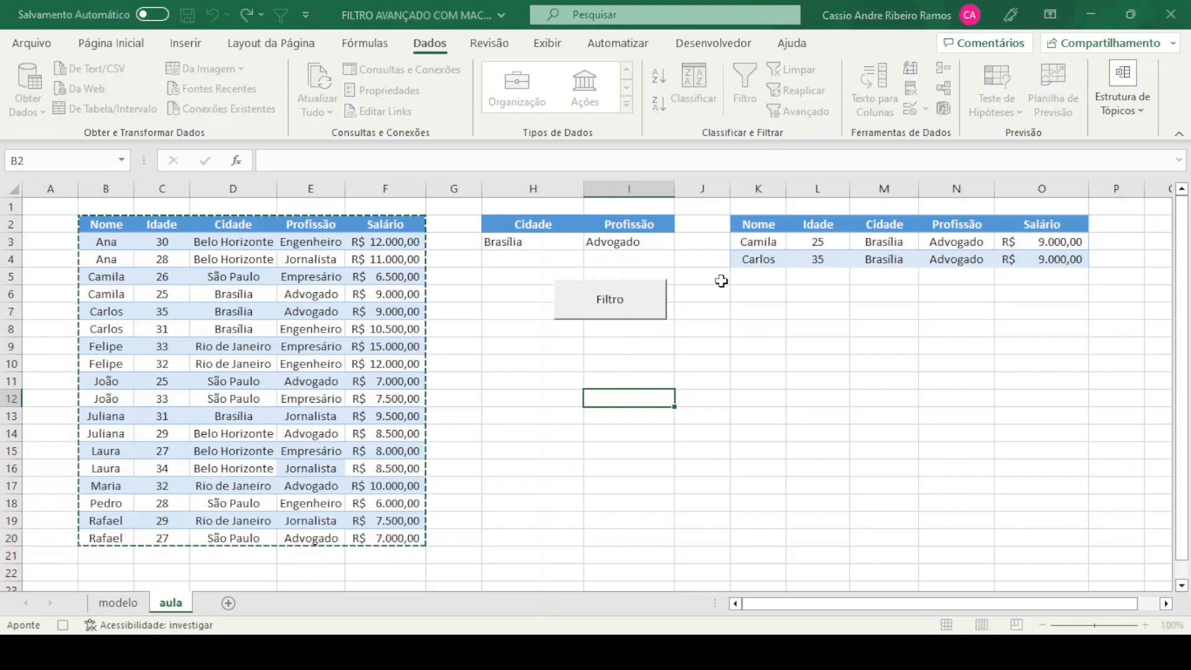
left_click(491, 335)
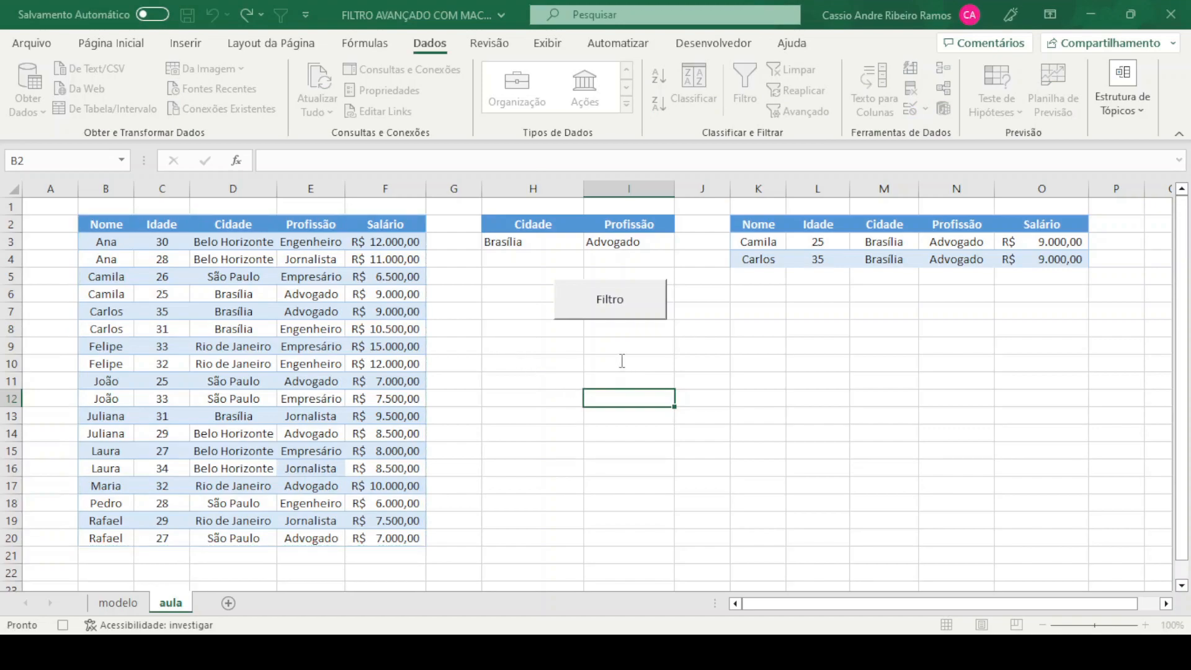
left_click(642, 358)
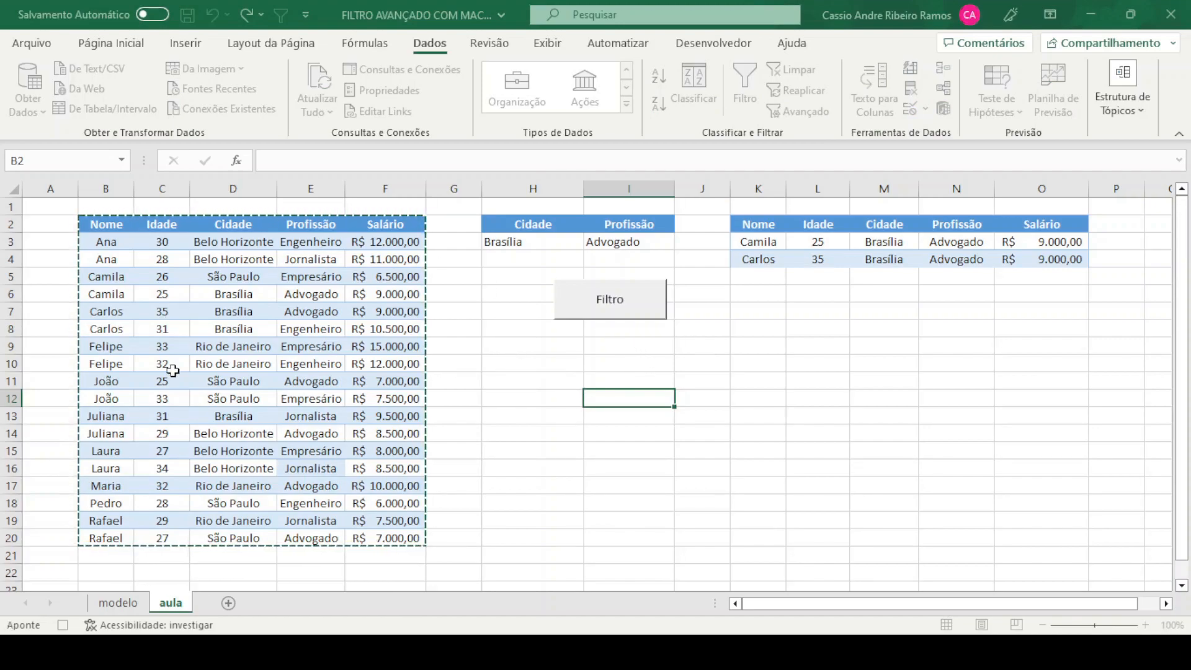
left_click(644, 374)
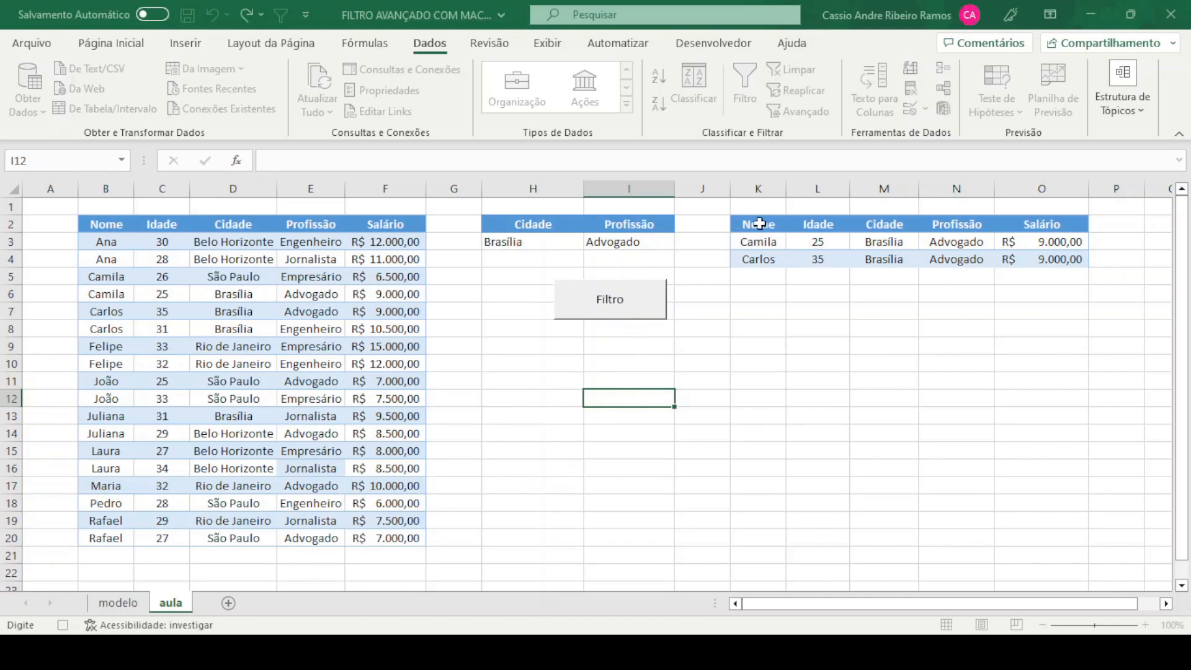
left_click(590, 456)
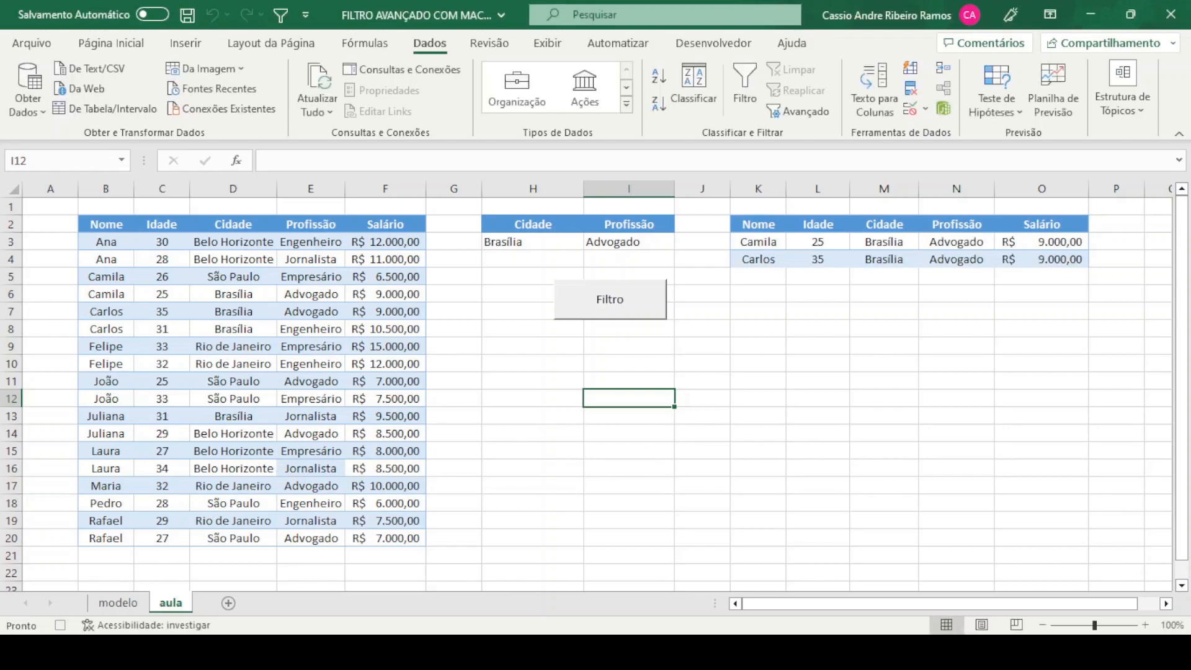
left_click(59, 624)
Assign the recorded macro to the Filtro button
left_click(594, 309, "ctrl")
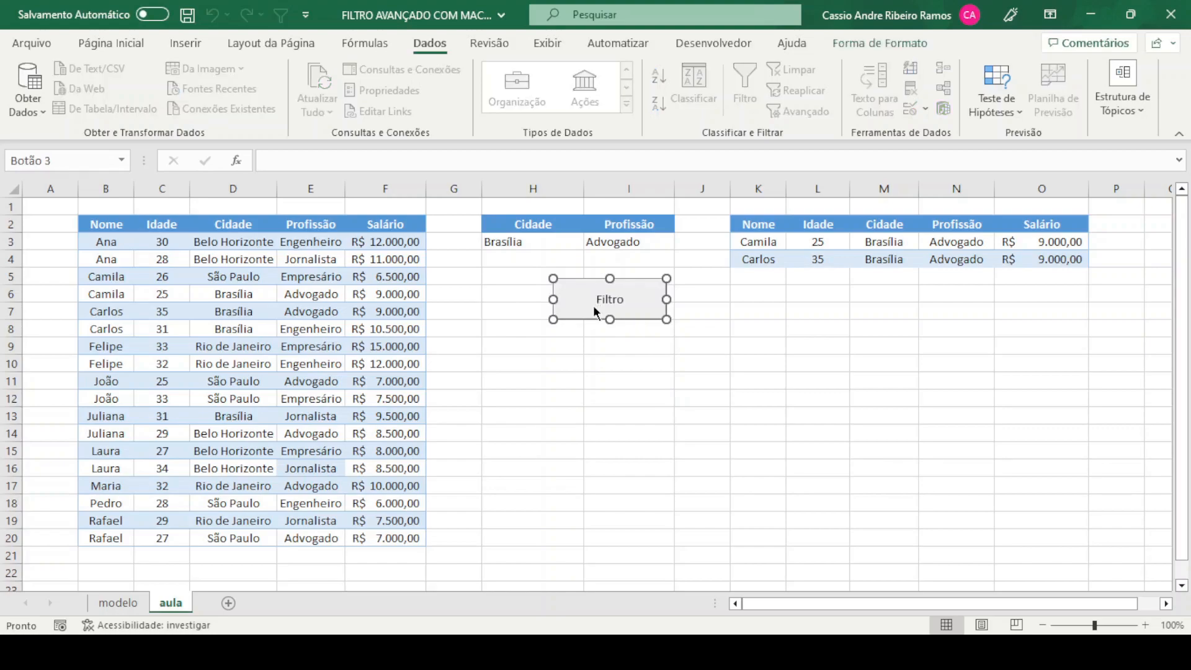
left_click(648, 479)
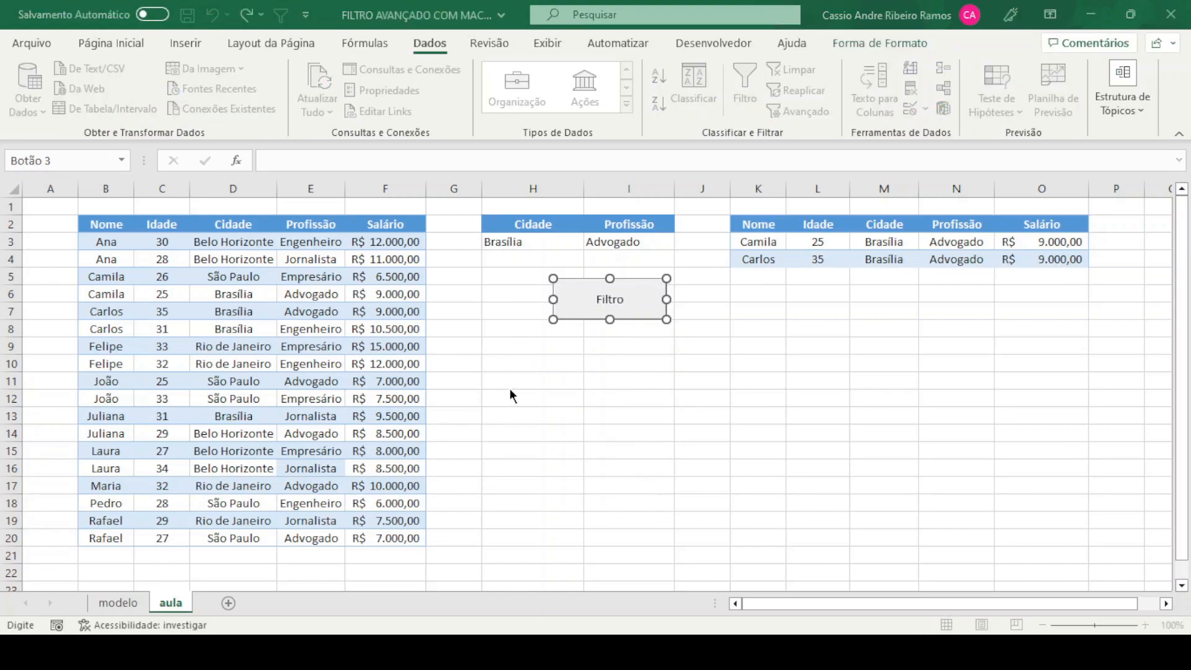
key("Escape")
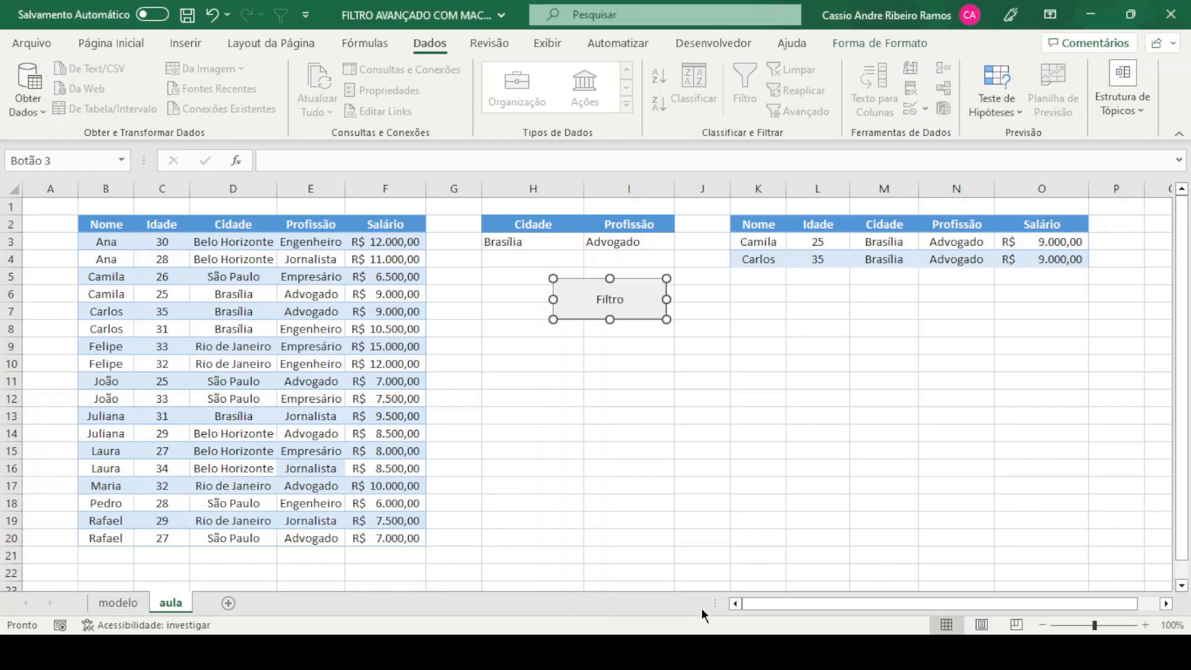
left_click(642, 417)
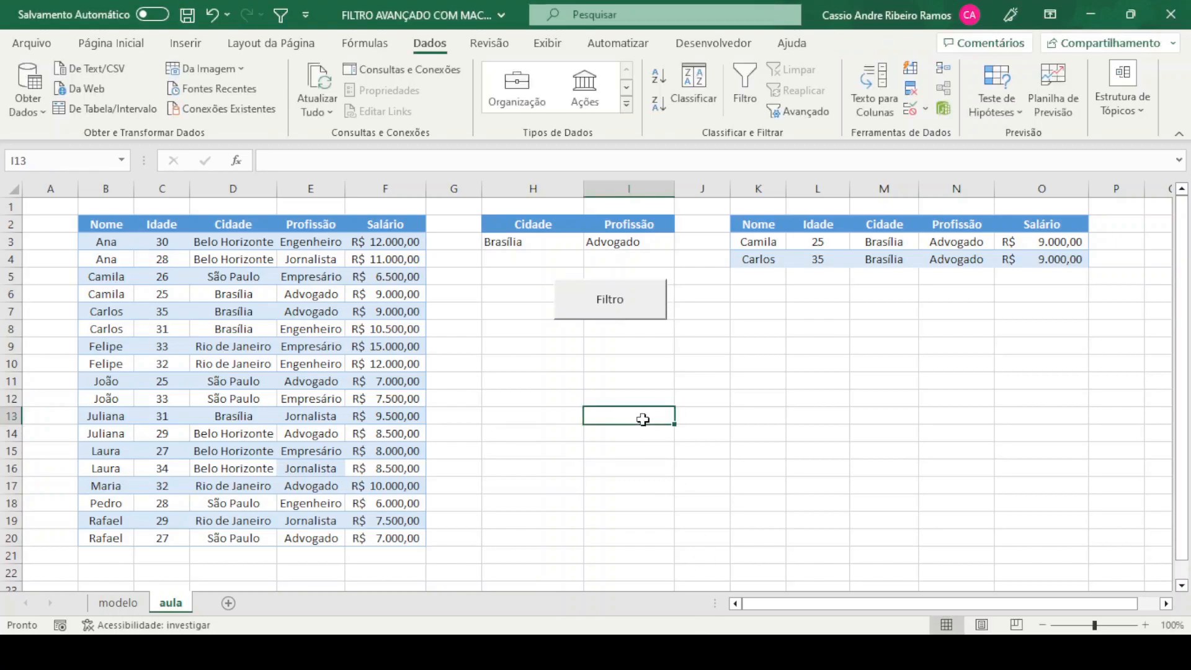
Run the Filtro button with Cidade São Paulo and Profissão Engenheiro, and again with Profissão Advogado
left_click(563, 245)
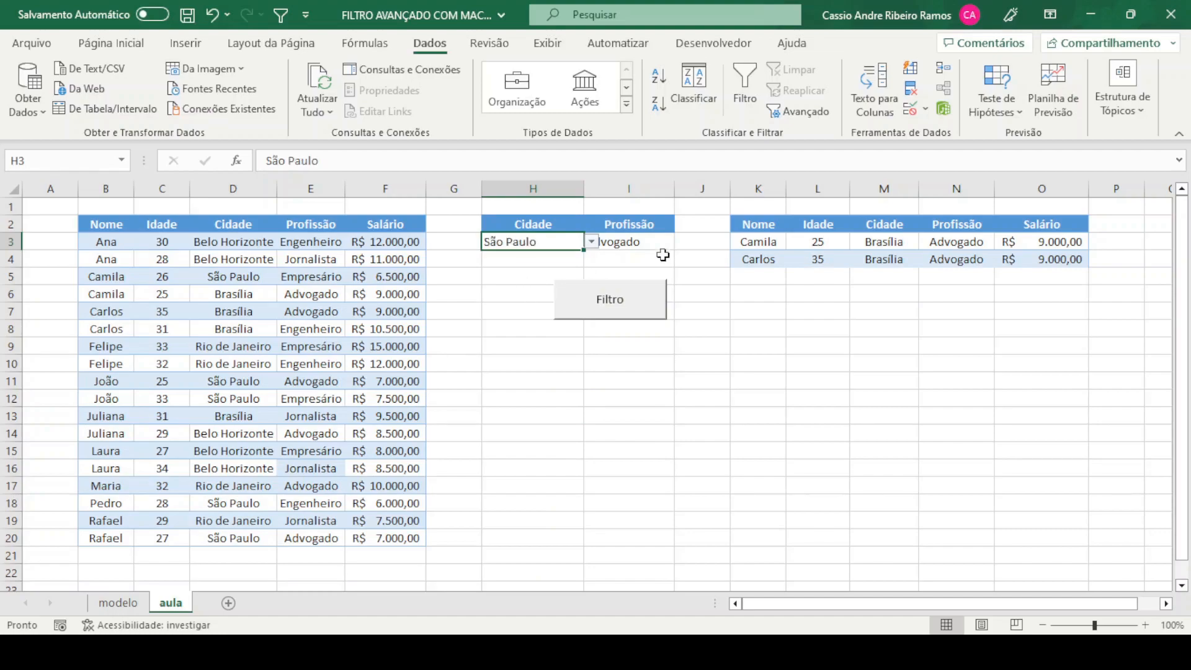
left_click(670, 244)
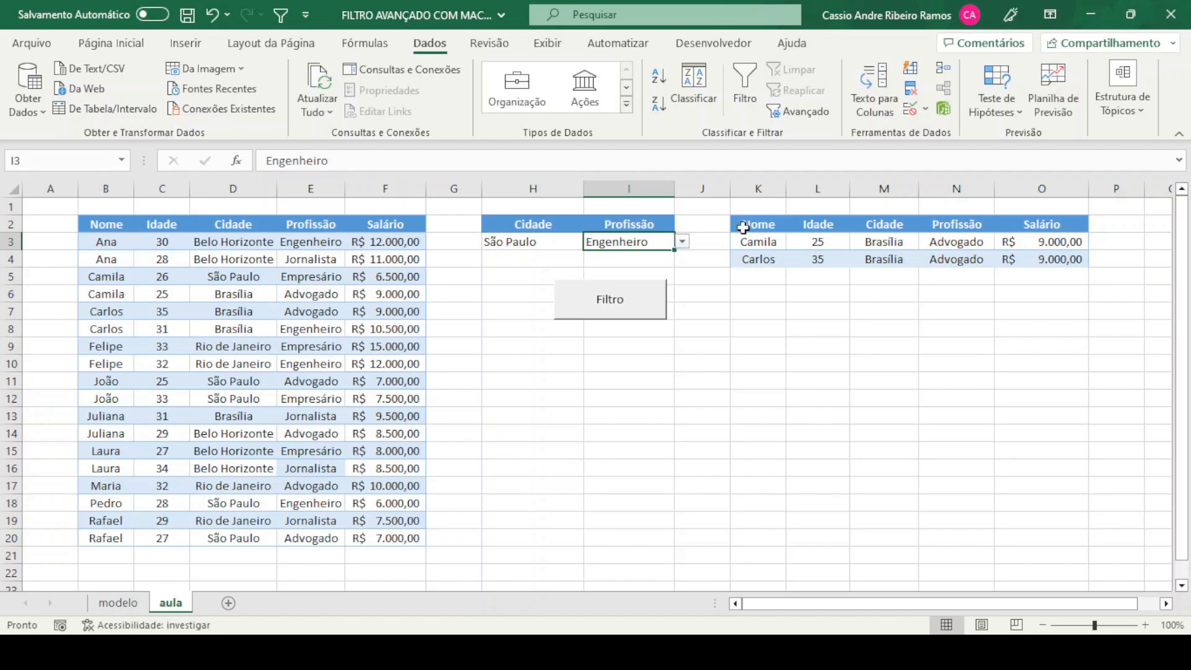
left_click(622, 318)
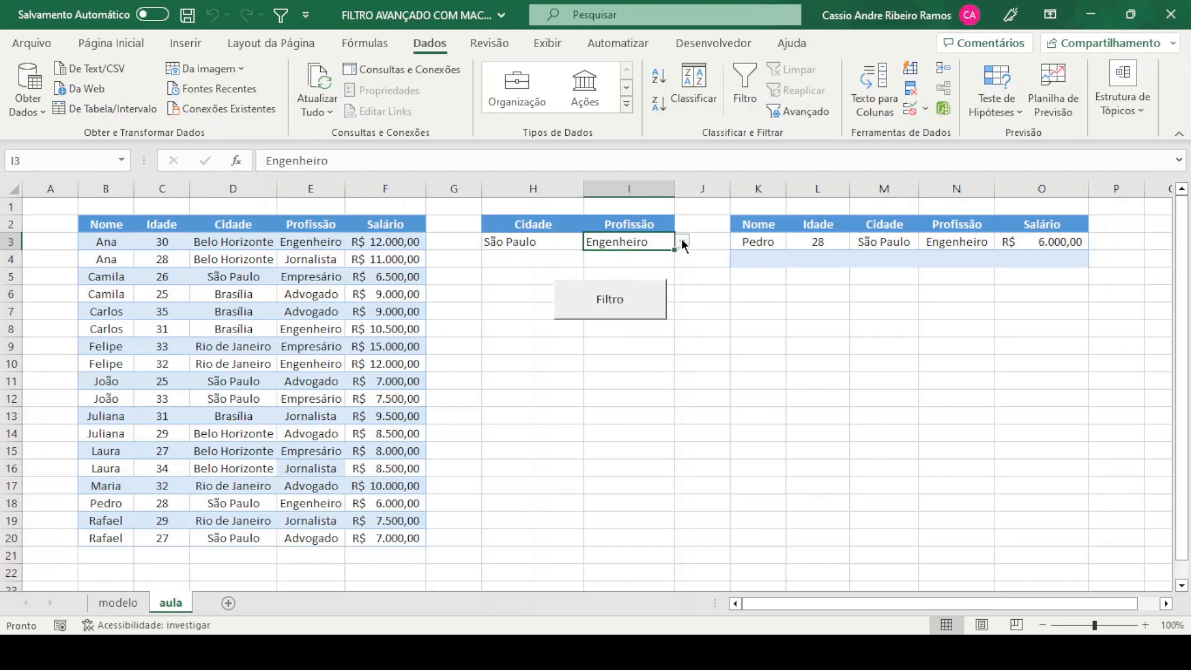
left_click(611, 260)
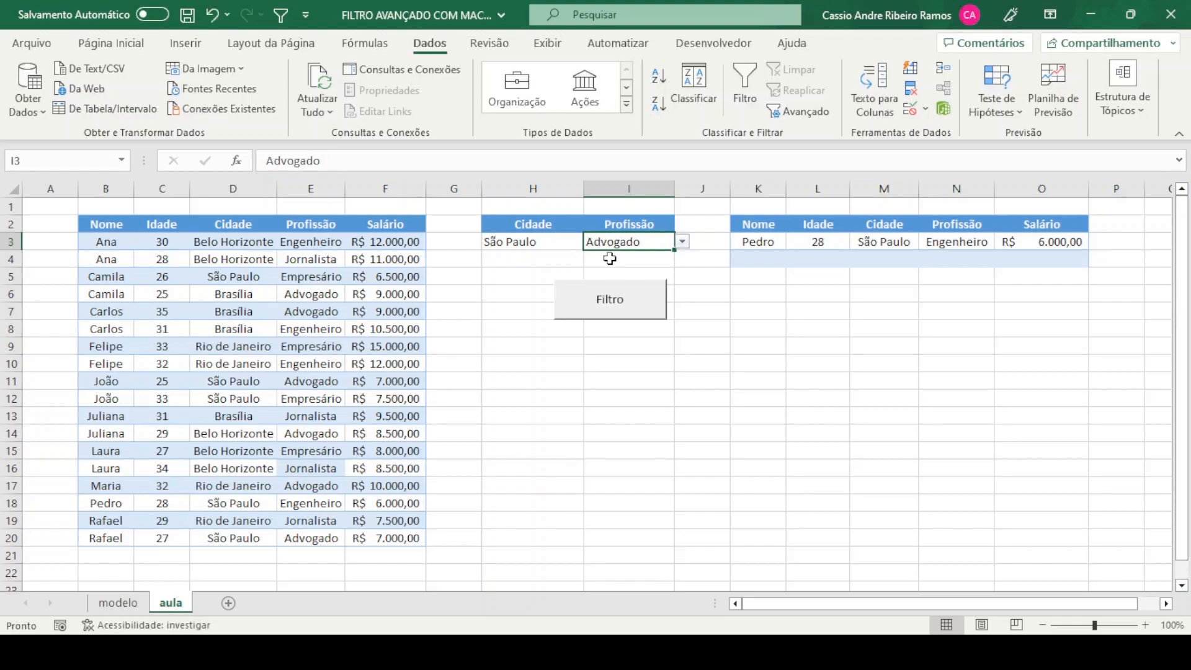
left_click(622, 314)
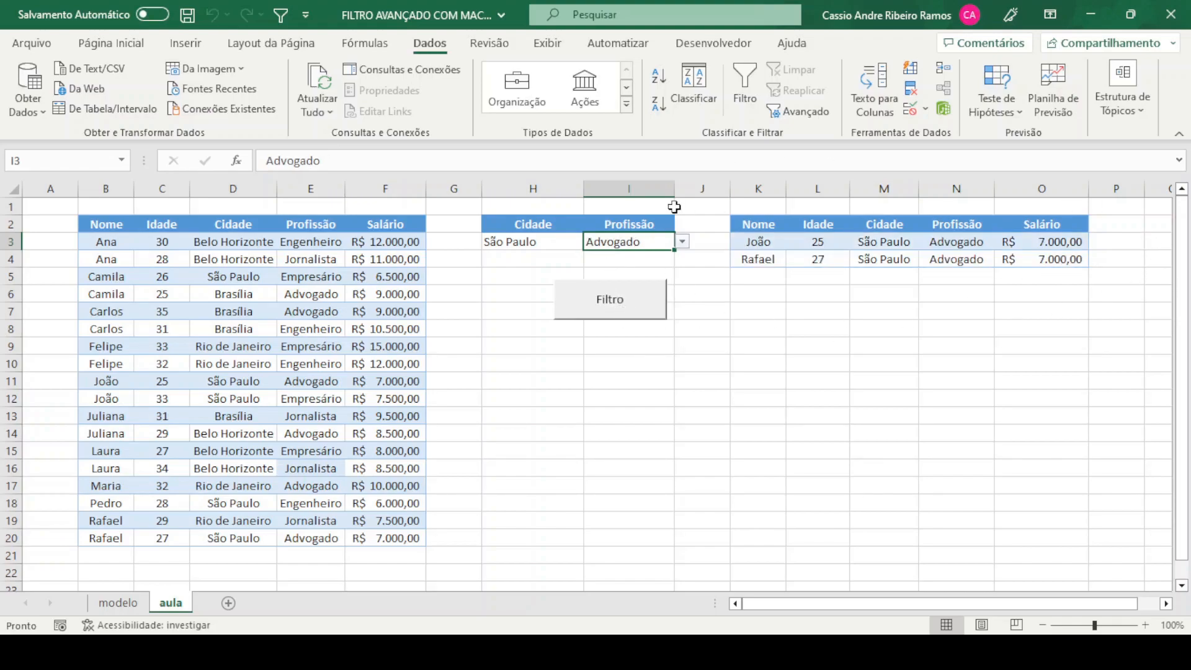
Set Cidade to Belo Horizonte and run the Filtro button, widening column M to fit the extracted city name
left_click(580, 246)
left_click(592, 242)
left_click(515, 258)
left_click(628, 307)
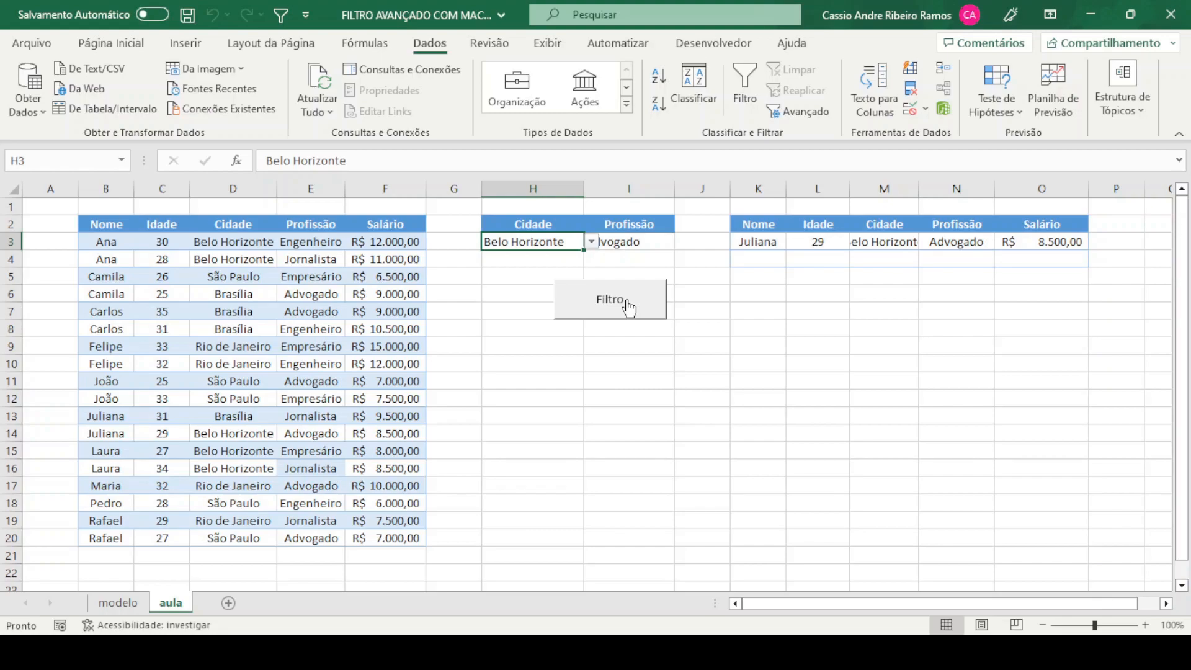
left_click(600, 411)
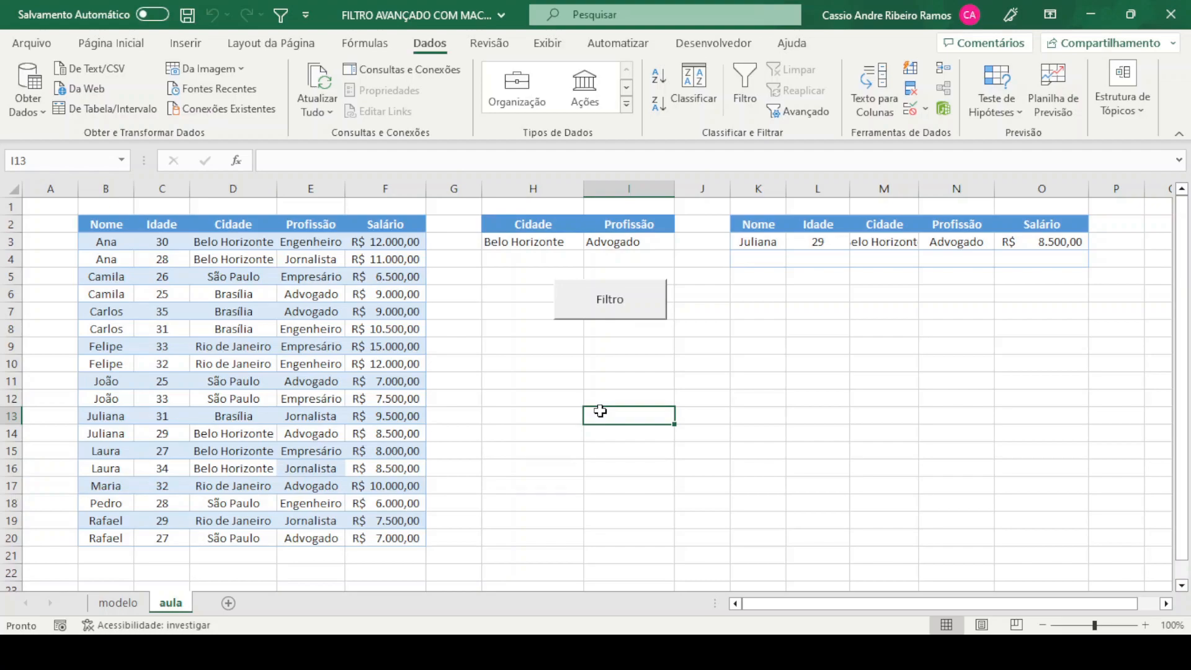
left_click_drag(919, 186, 952, 184)
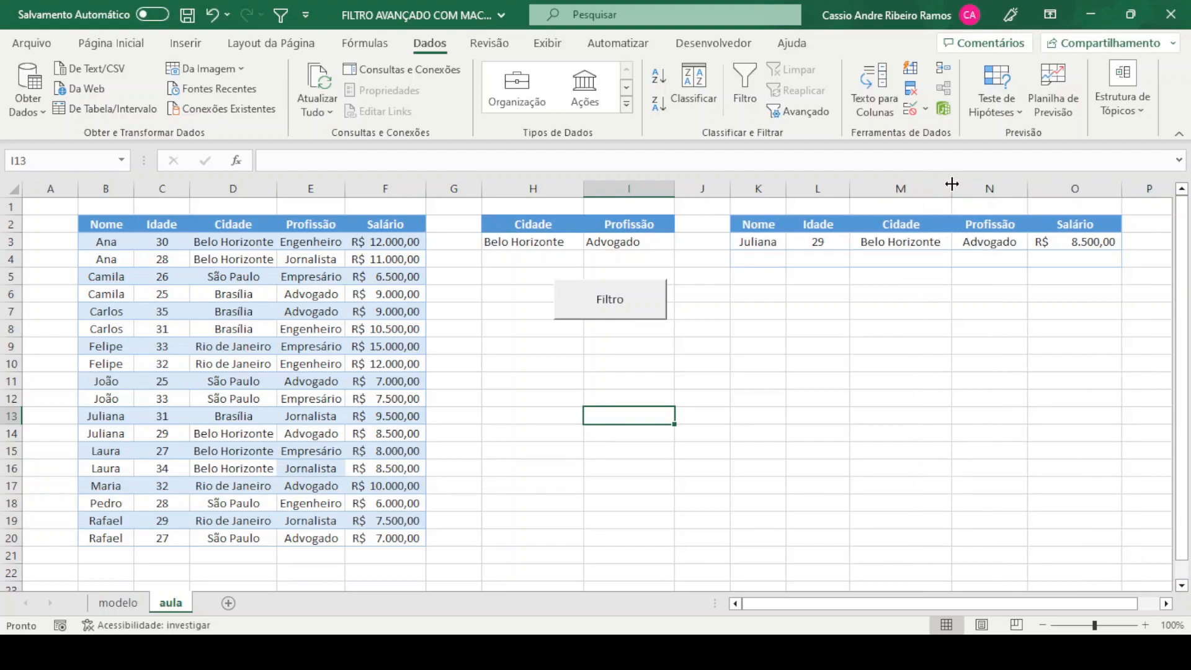